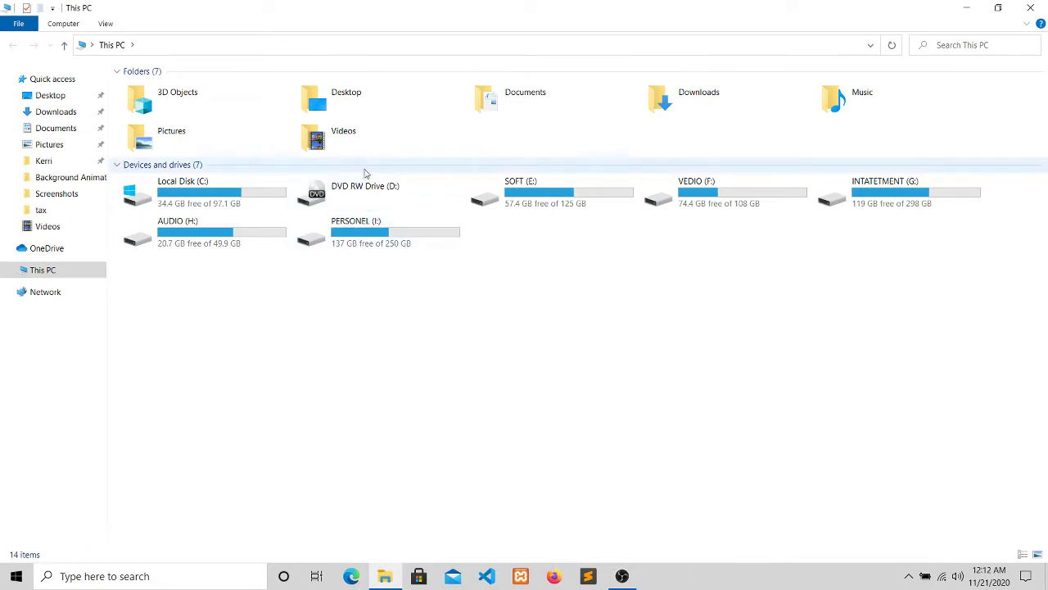
- Open Bootstrap 4.docx from the Documents folder and dismiss the default-program prompt
double_click(512, 102)
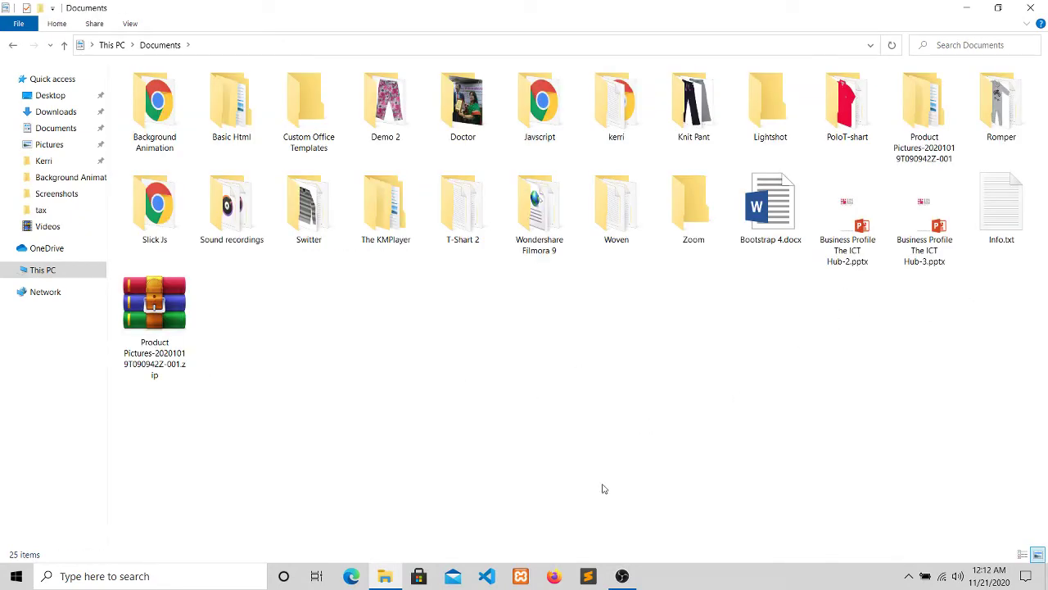
double_click(774, 238)
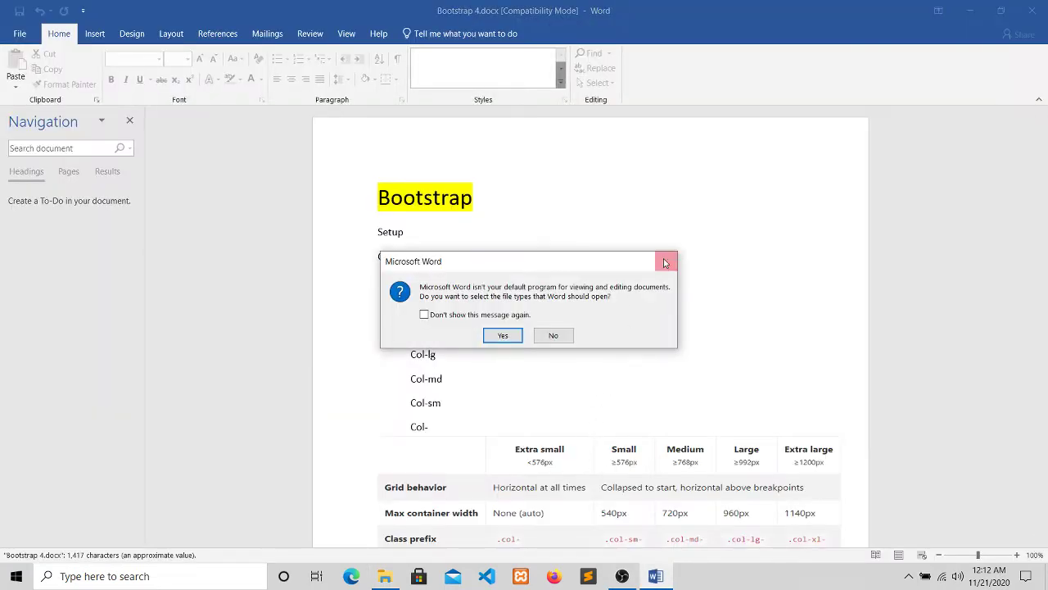
click(664, 258)
scroll(416, 233, down, 1)
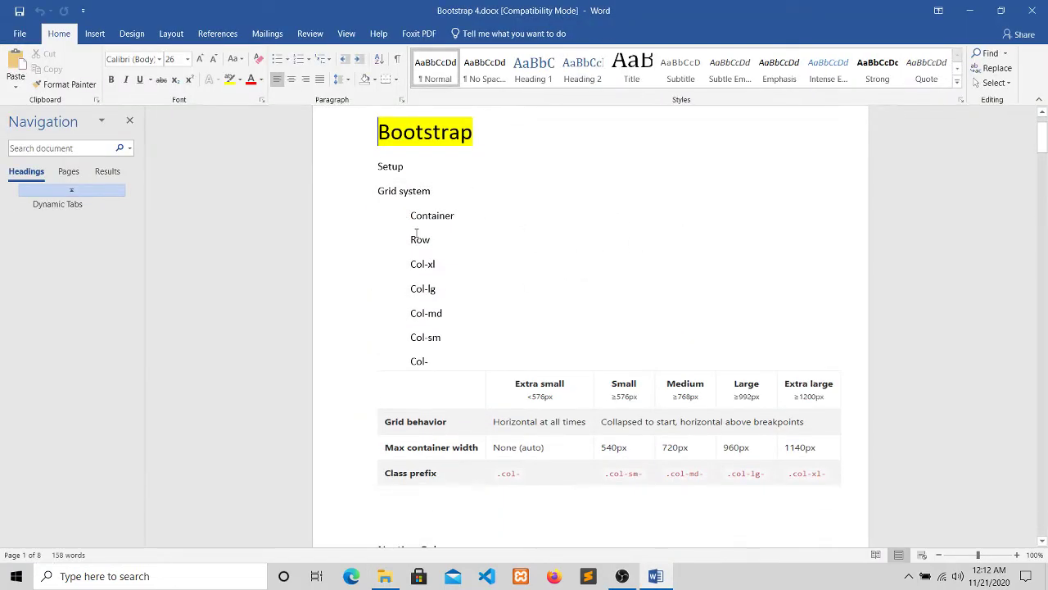
- Review the Setup topic under the Bootstrap heading of the document, and minimize the document window
click(431, 168)
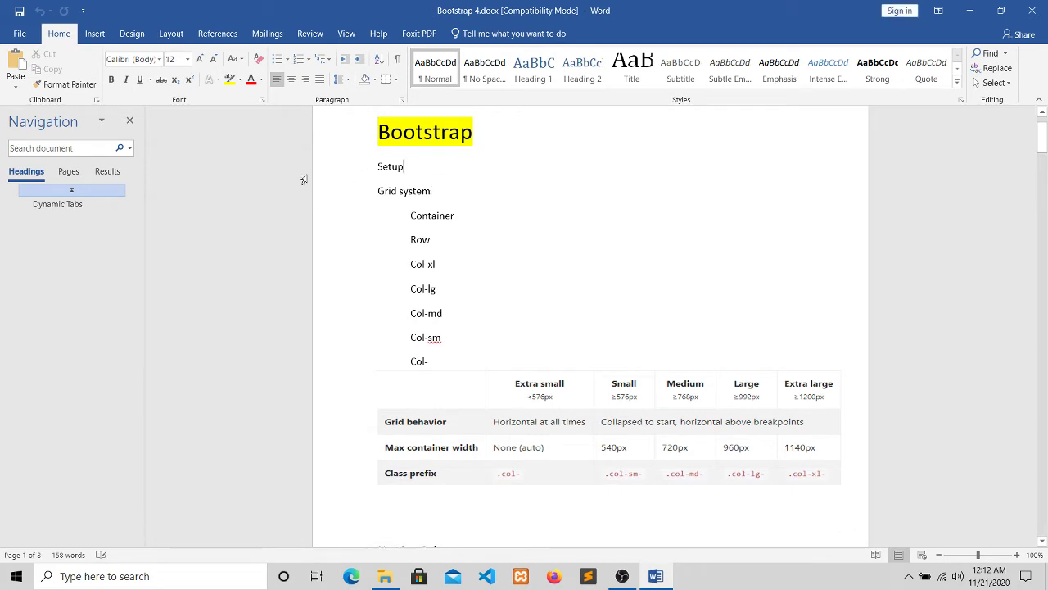
click(362, 169)
click(466, 172)
click(969, 11)
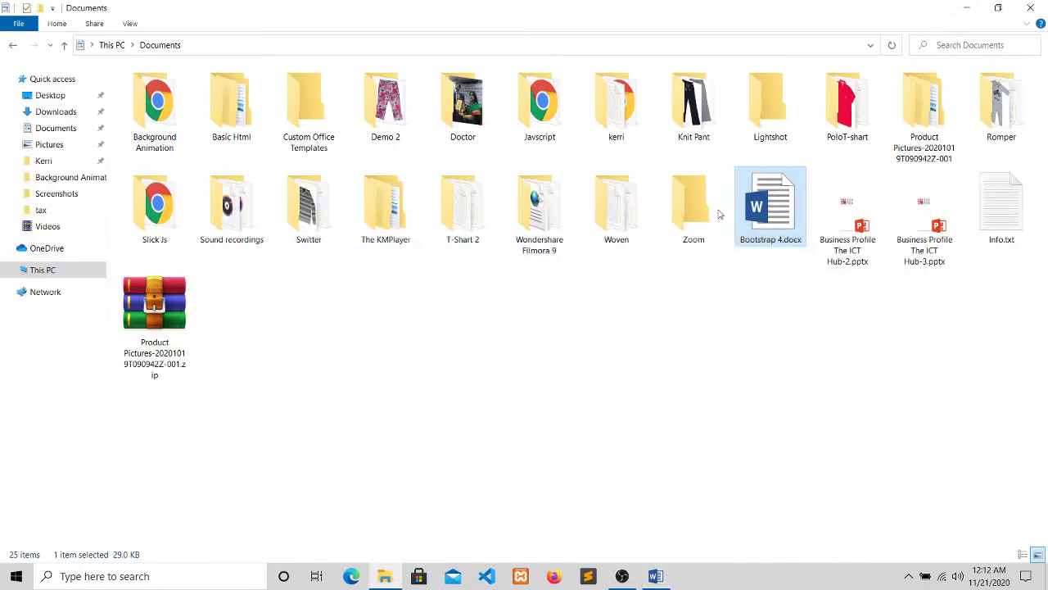
- Switch to Google Chrome from the desktop and close all previously opened tabs, keeping only the new tab
key(super+d)
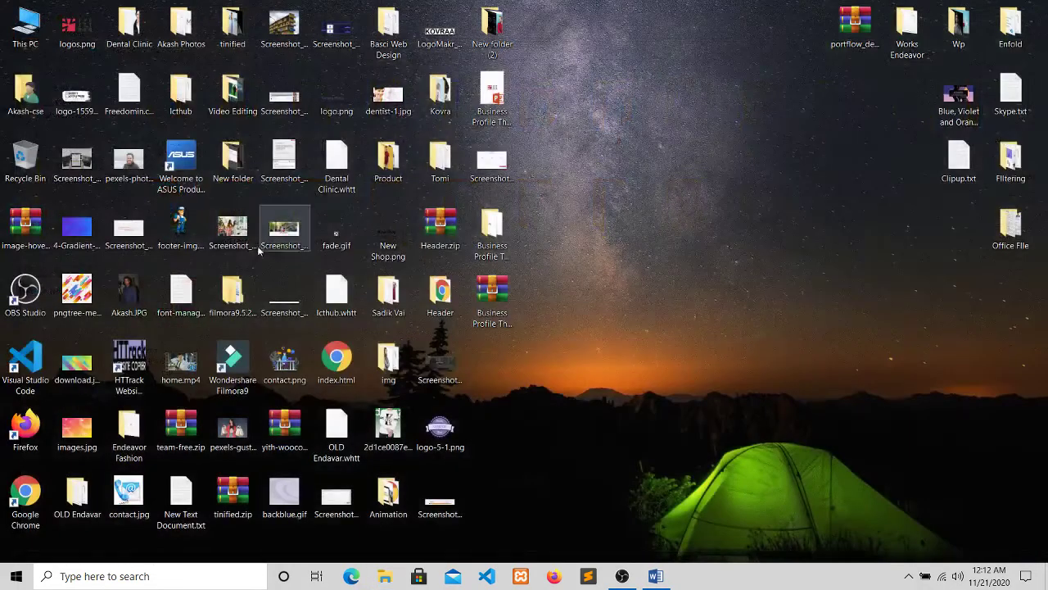
double_click(26, 496)
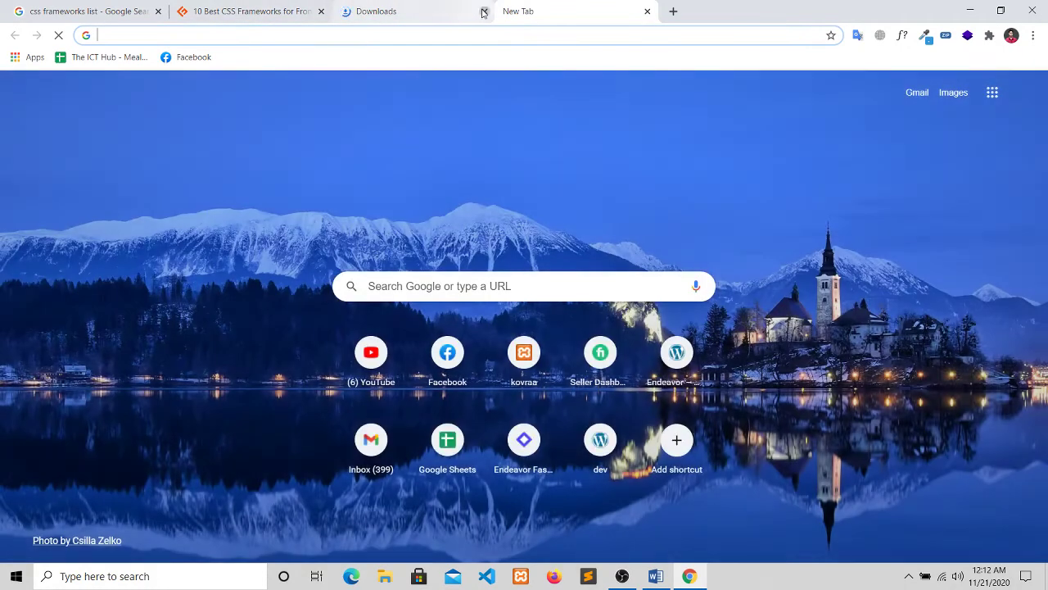
middle_click(341, 11)
click(321, 11)
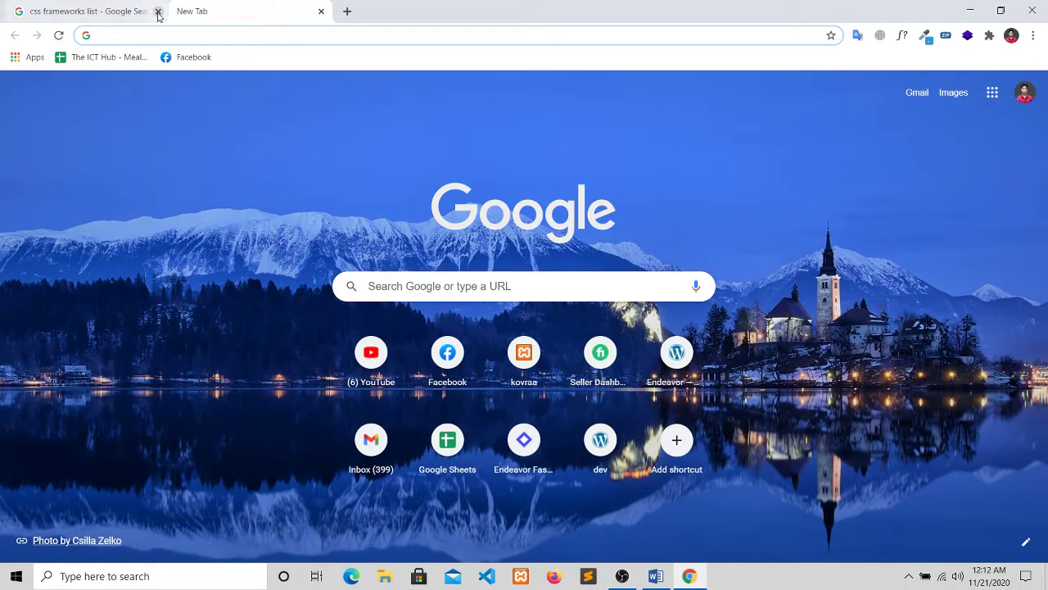
click(158, 12)
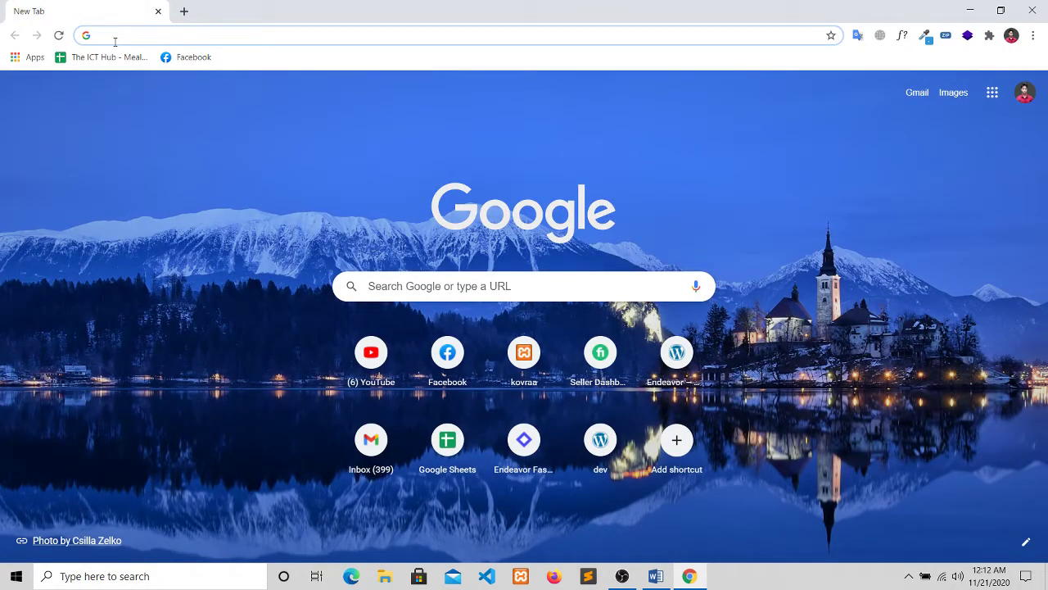
- Go to the website getbootstrap.com
text(get)
key(Right)
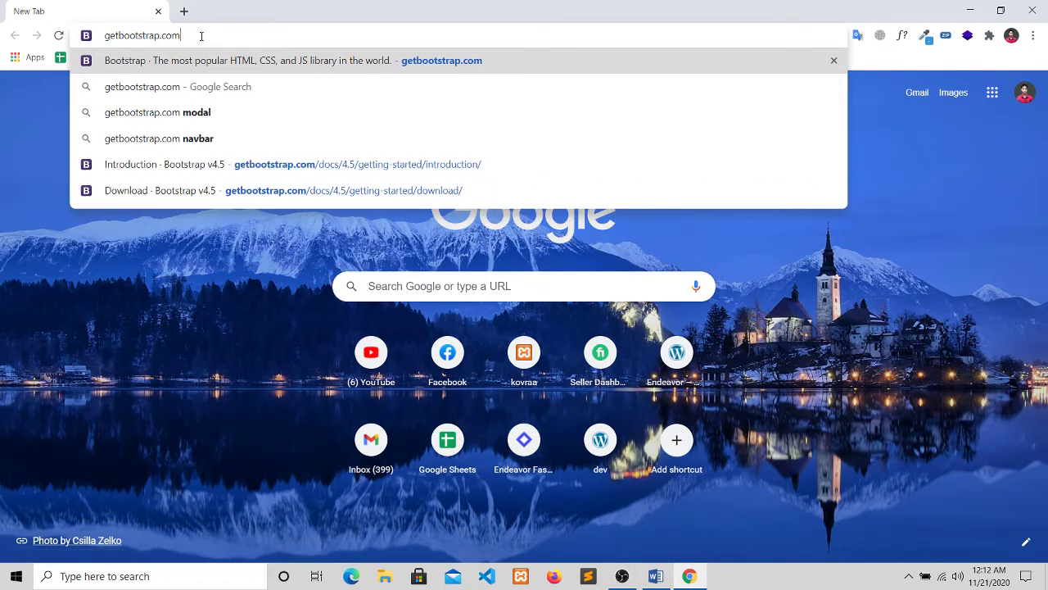
key(Return)
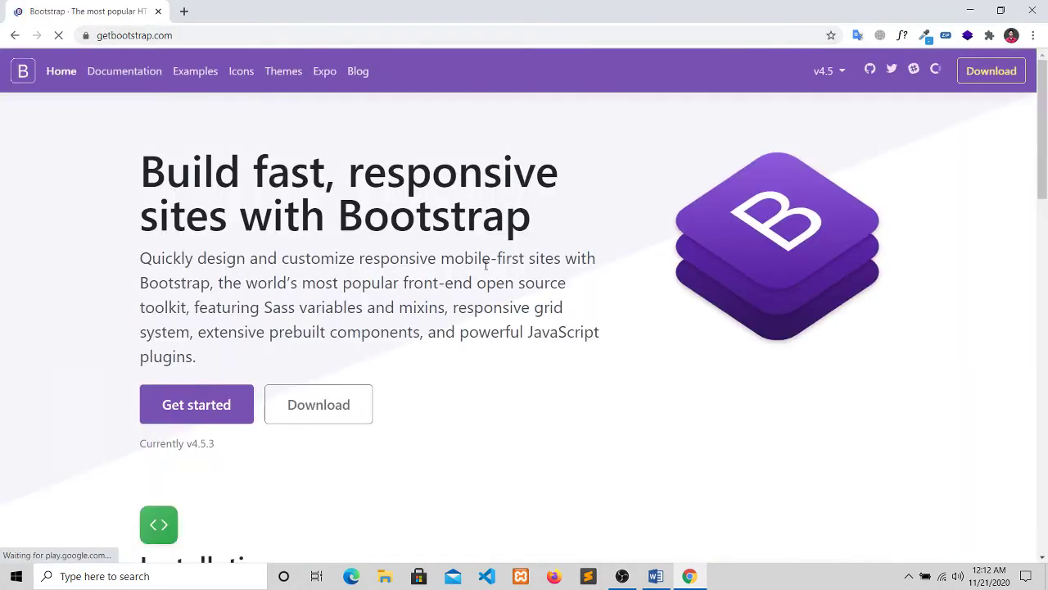
- Look over the Bootstrap home page and open its Get started documentation
scroll(398, 253, down, 15)
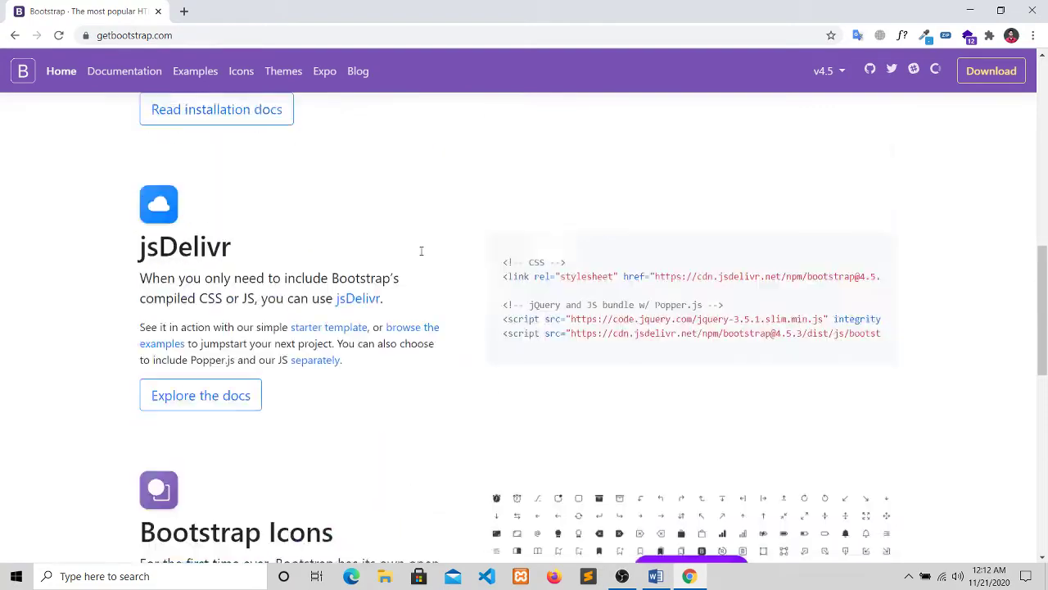
scroll(422, 255, down, 5)
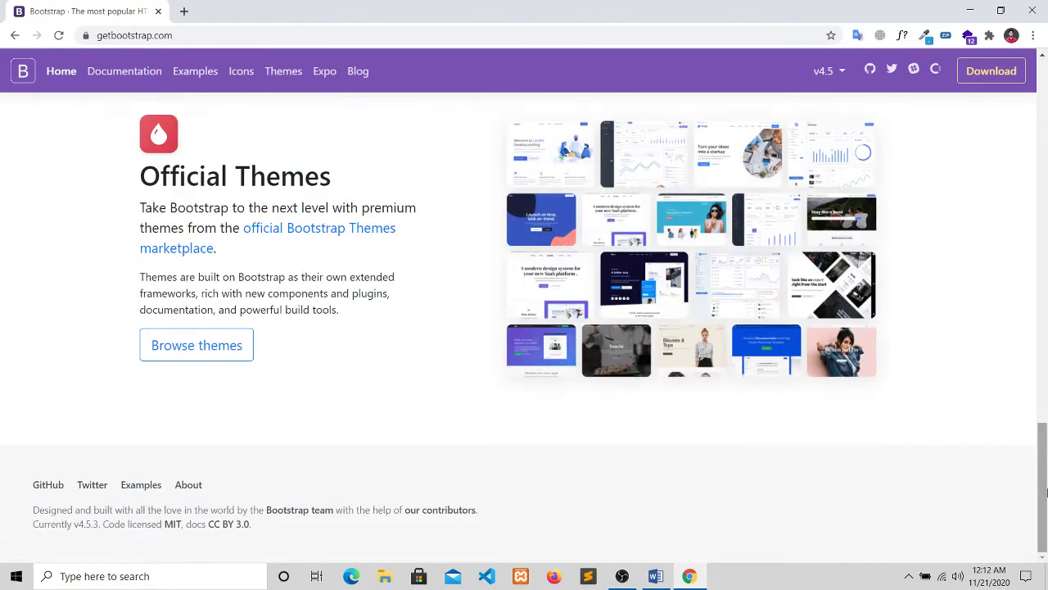
click(1047, 326)
scroll(1046, 326, up, 12)
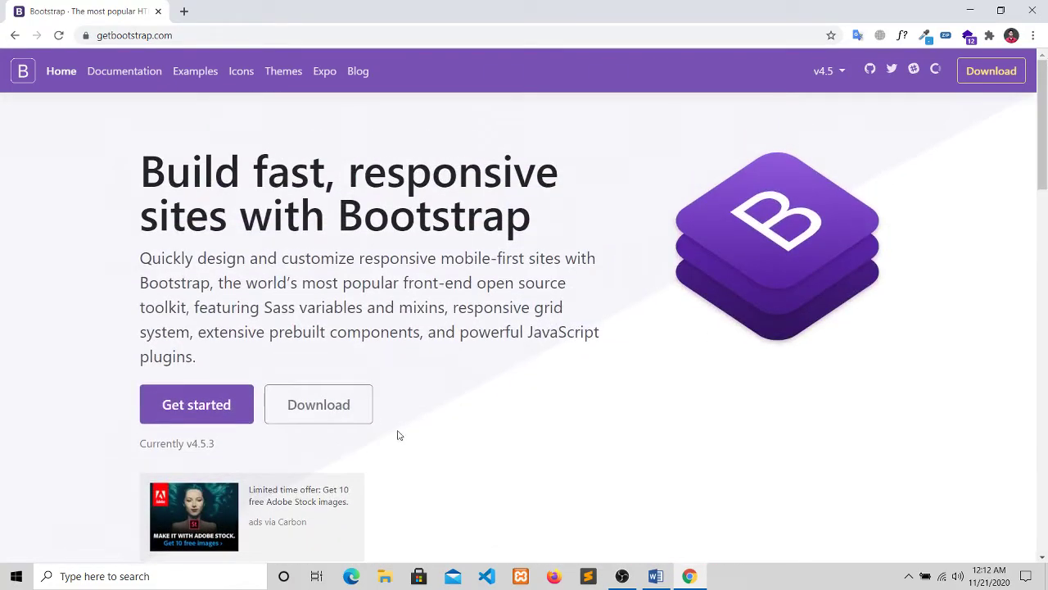
click(233, 411)
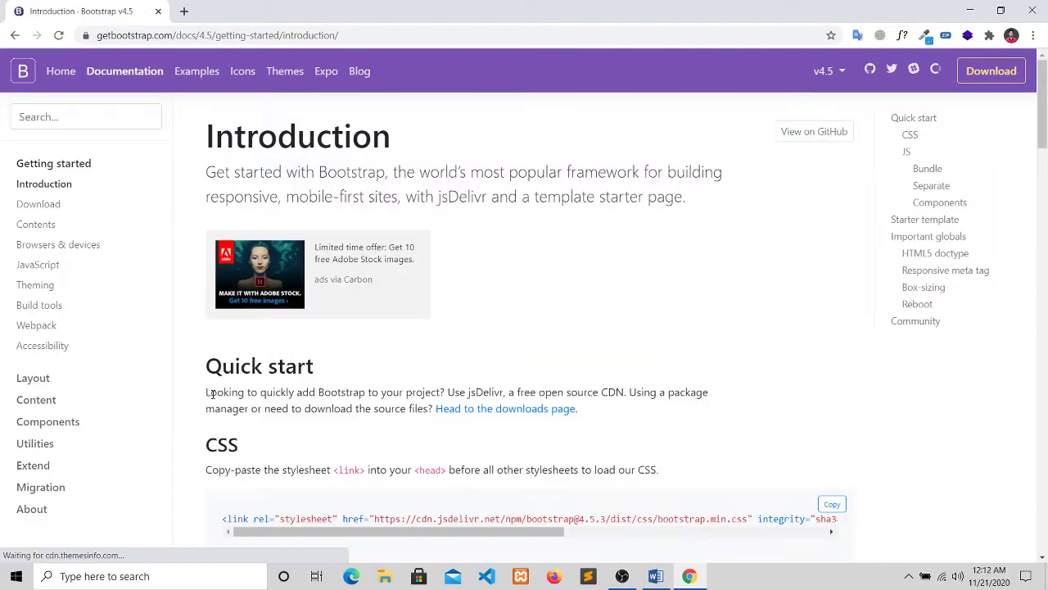
- Examine the Quick start CSS link, the JS bundle and separate scripts, and the Starter template section on the Introduction page
scroll(375, 353, down, 1)
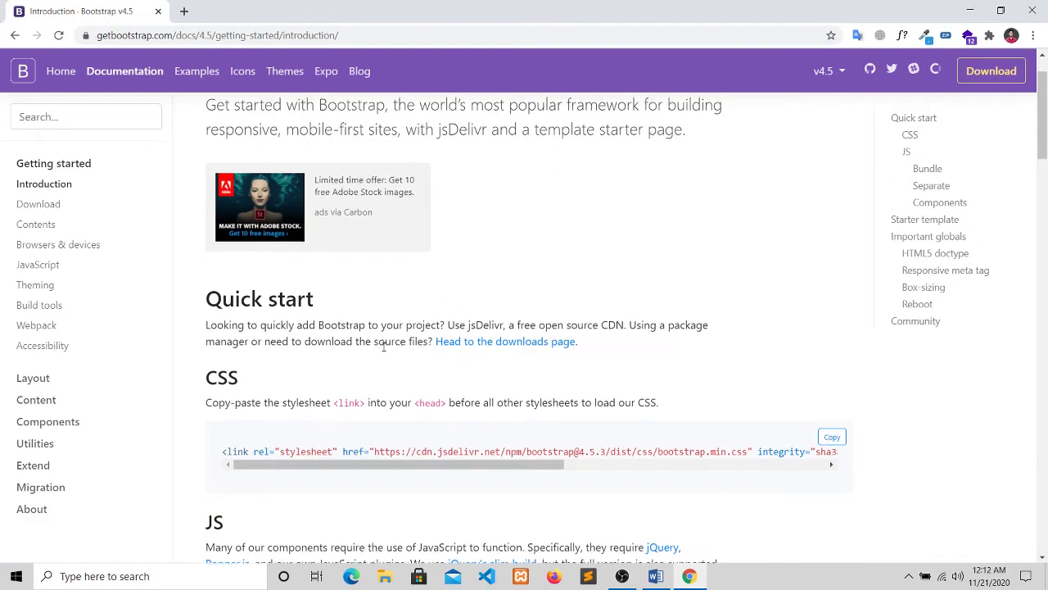
scroll(381, 354, up, 1)
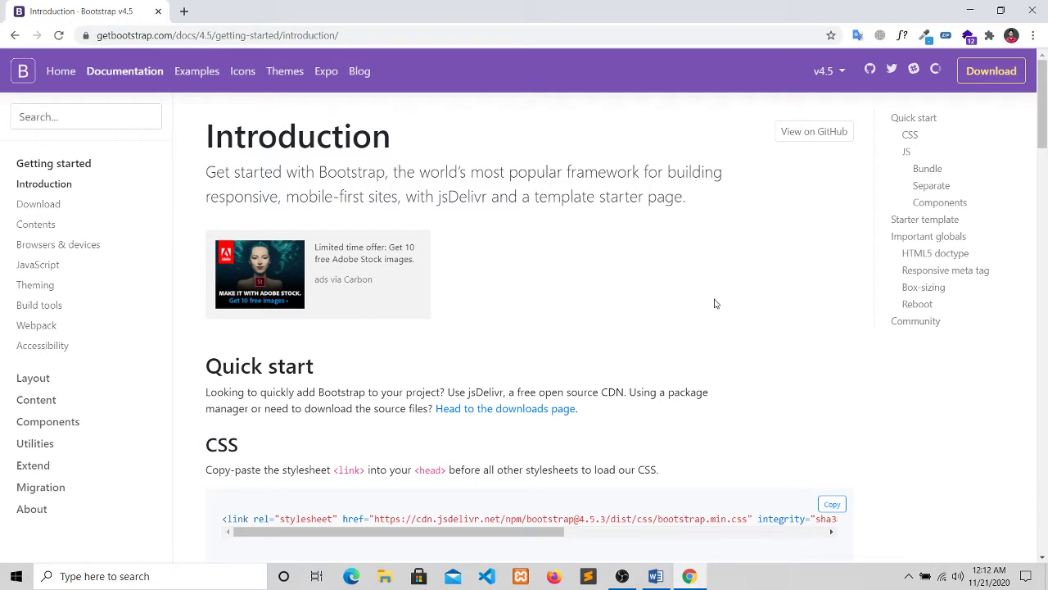
scroll(715, 303, down, 3)
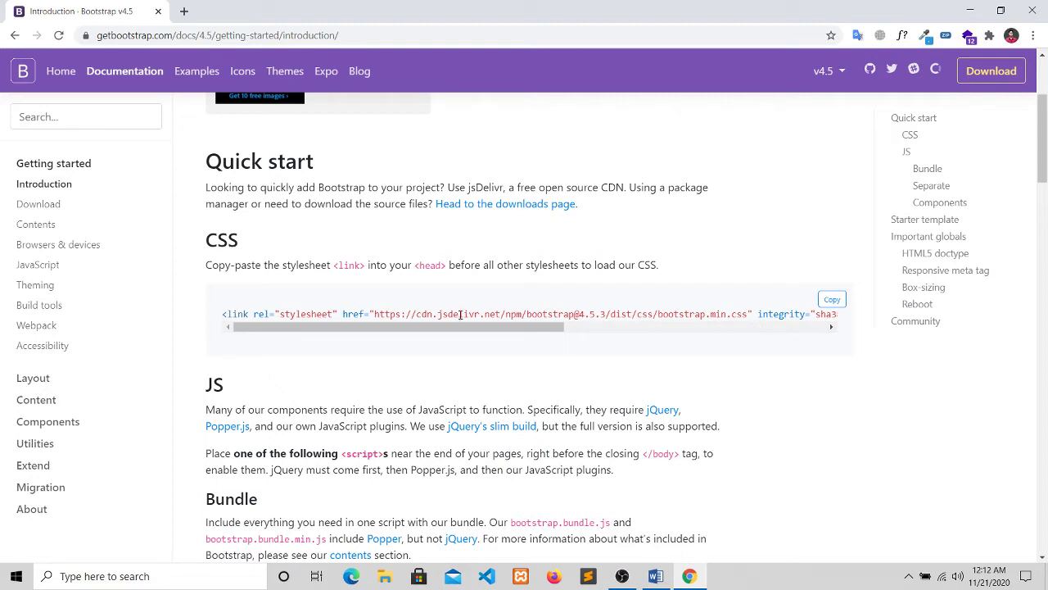
mouse_move(461, 326)
mouse_down()
mouse_move(567, 326)
mouse_move(462, 326)
mouse_up()
scroll(573, 375, down, 4)
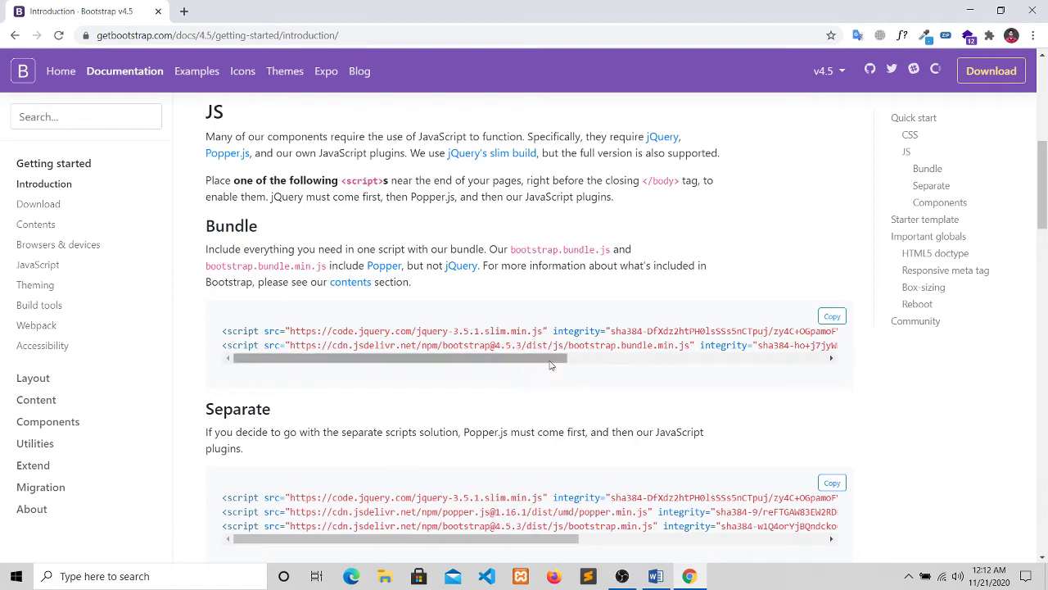
scroll(552, 366, down, 4)
scroll(553, 365, down, 4)
scroll(554, 366, up, 4)
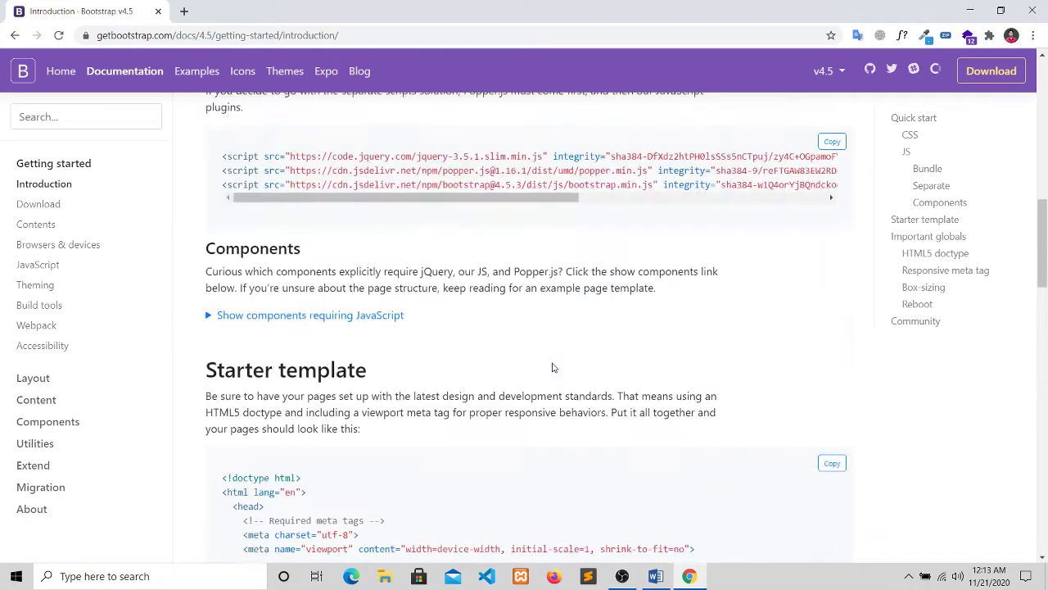
scroll(553, 368, up, 8)
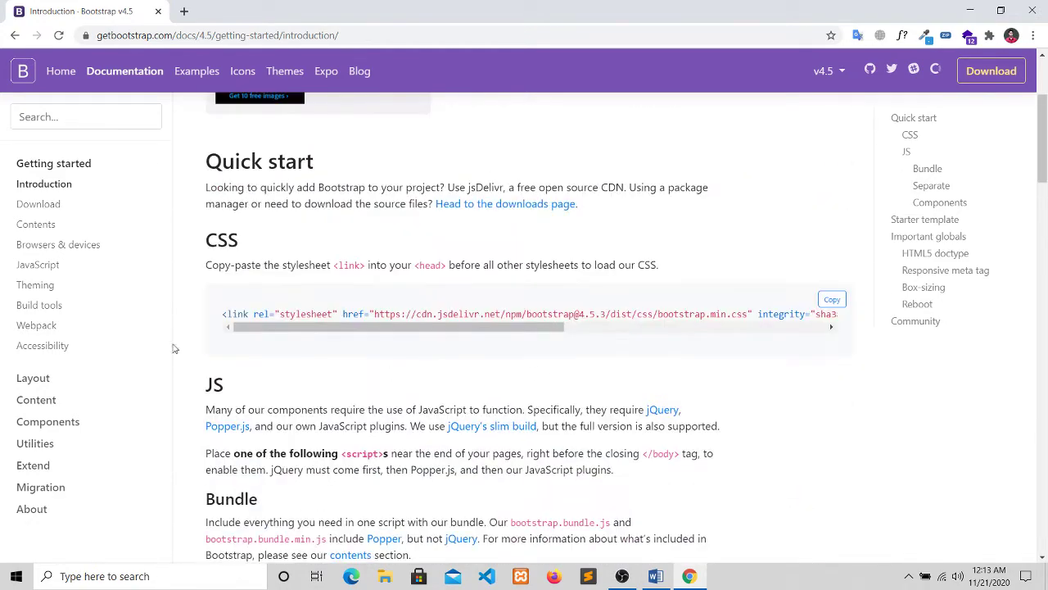
- Open the documentation's Download page and examine the Compiled CSS and JS, Source files, Examples and jsDelivr options
click(45, 203)
scroll(492, 295, down, 7)
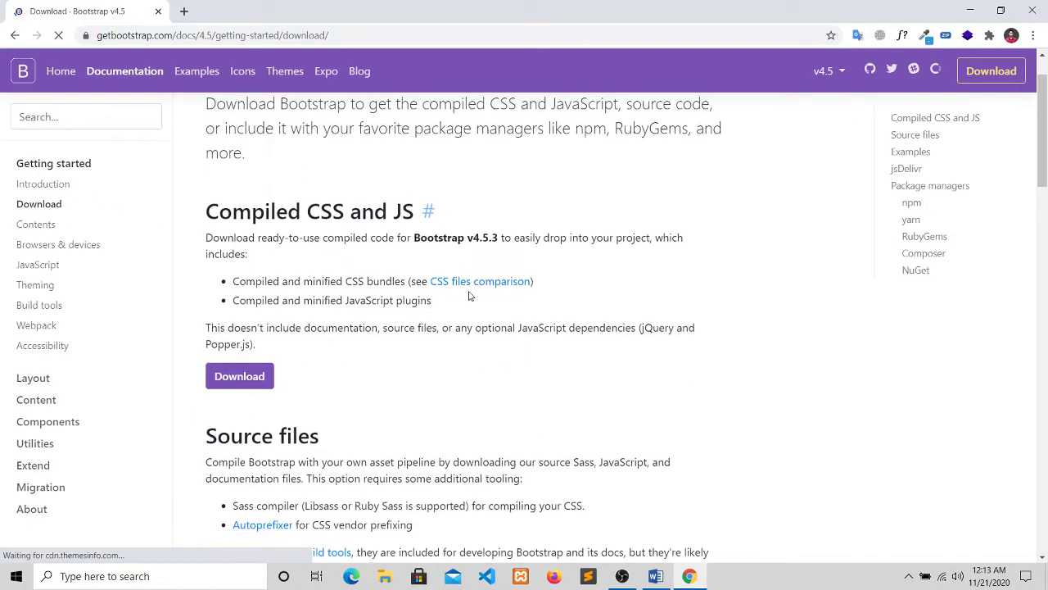
scroll(520, 299, up, 3)
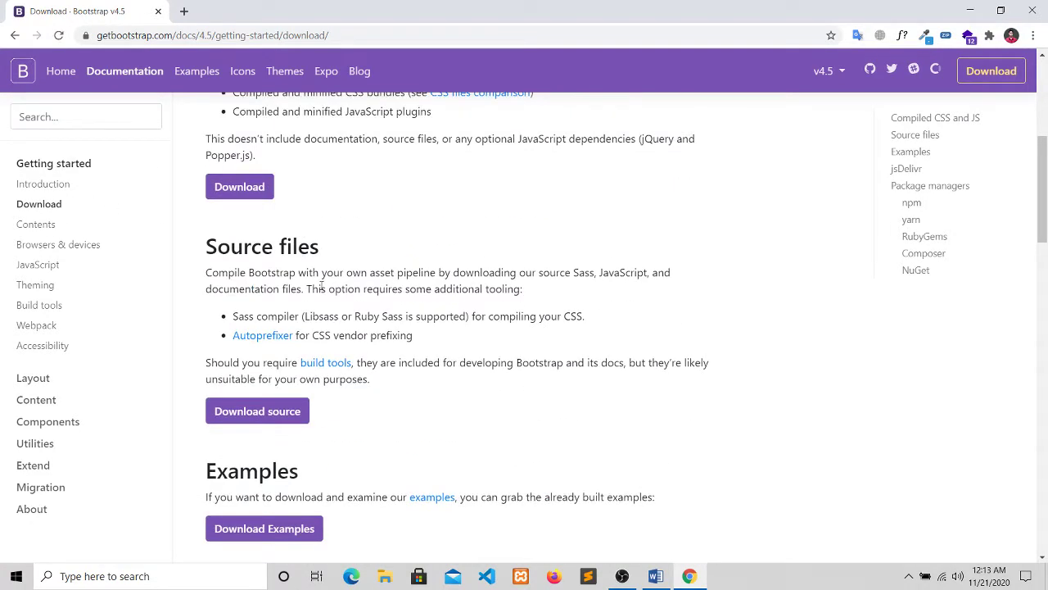
scroll(412, 283, up, 3)
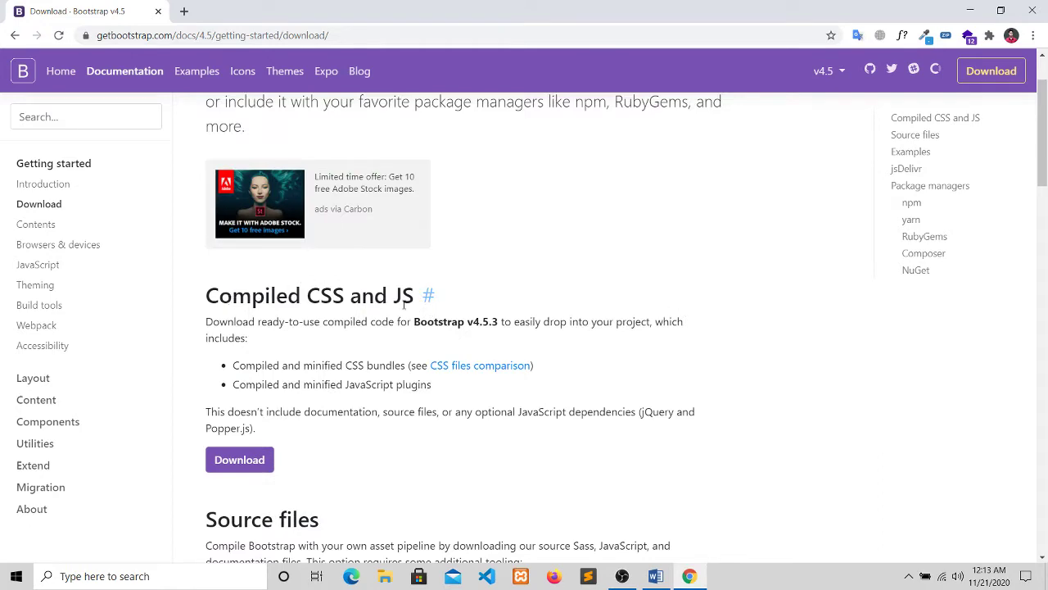
scroll(368, 380, down, 2)
scroll(374, 342, down, 3)
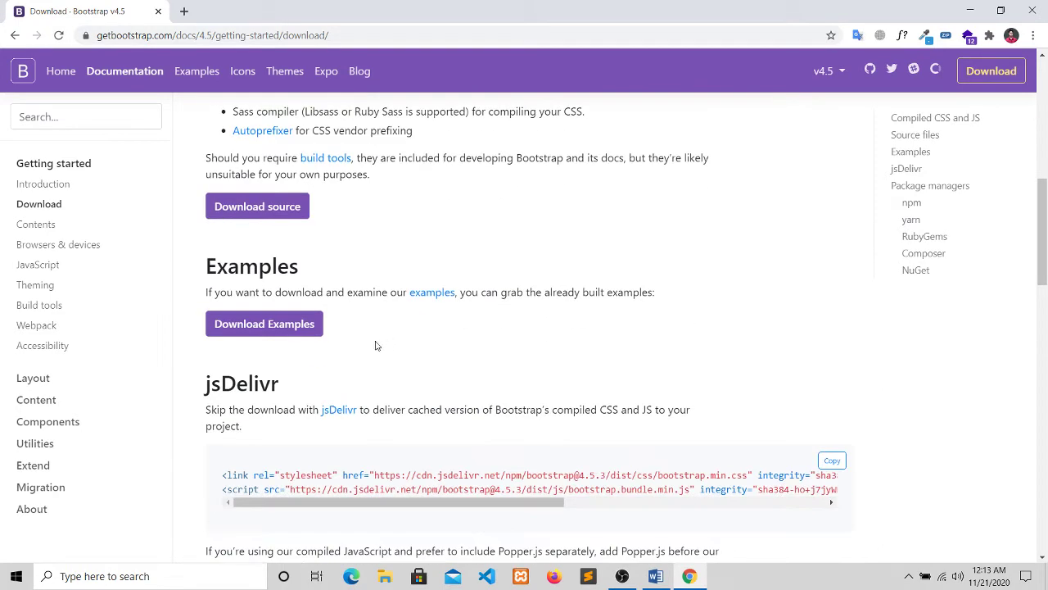
scroll(487, 374, down, 3)
scroll(487, 377, up, 3)
scroll(488, 378, up, 4)
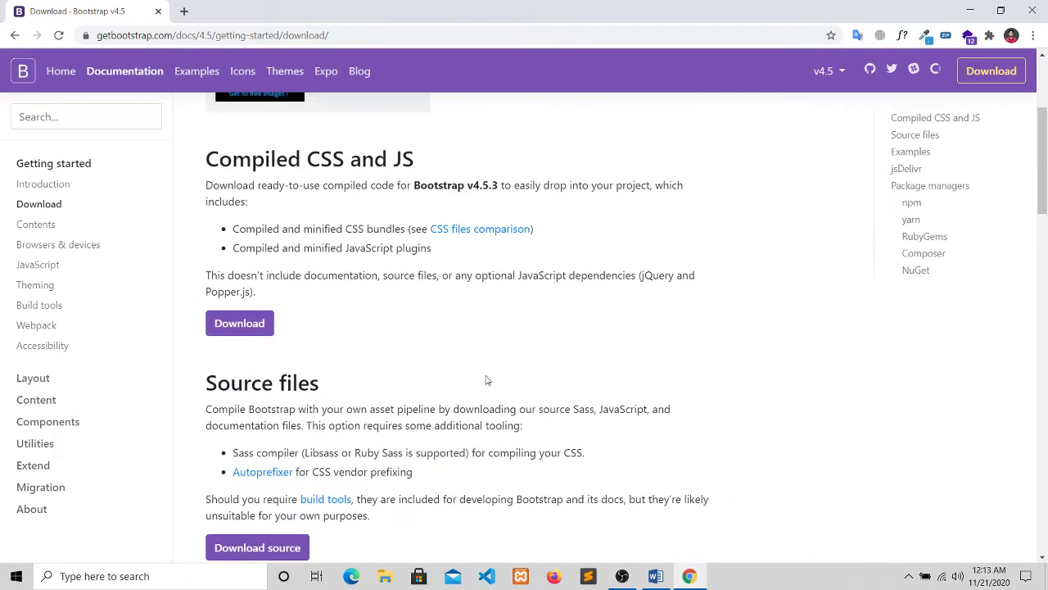
scroll(486, 380, down, 5)
scroll(486, 382, up, 4)
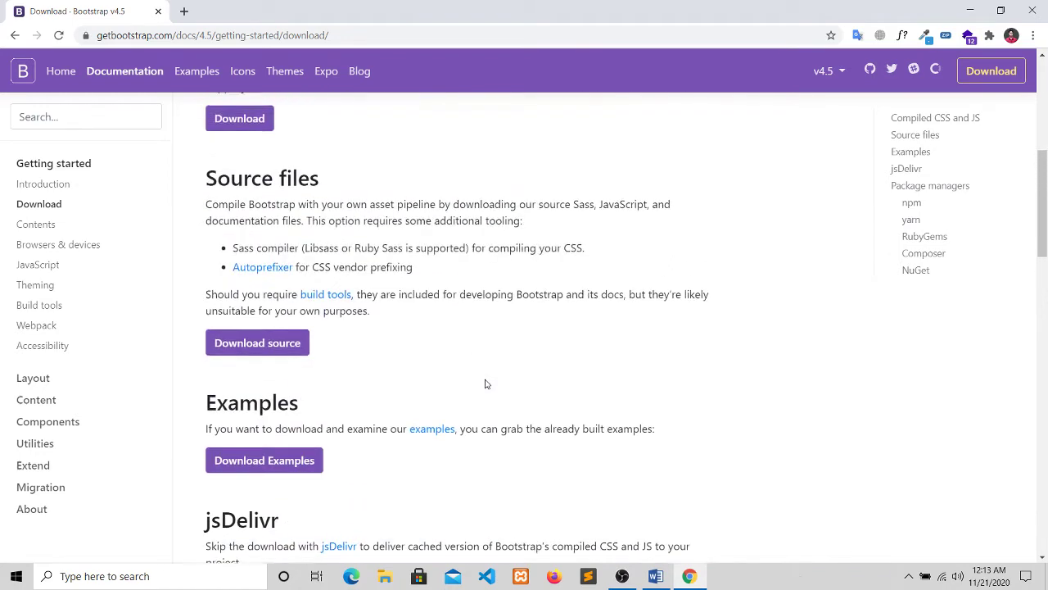
scroll(485, 380, up, 1)
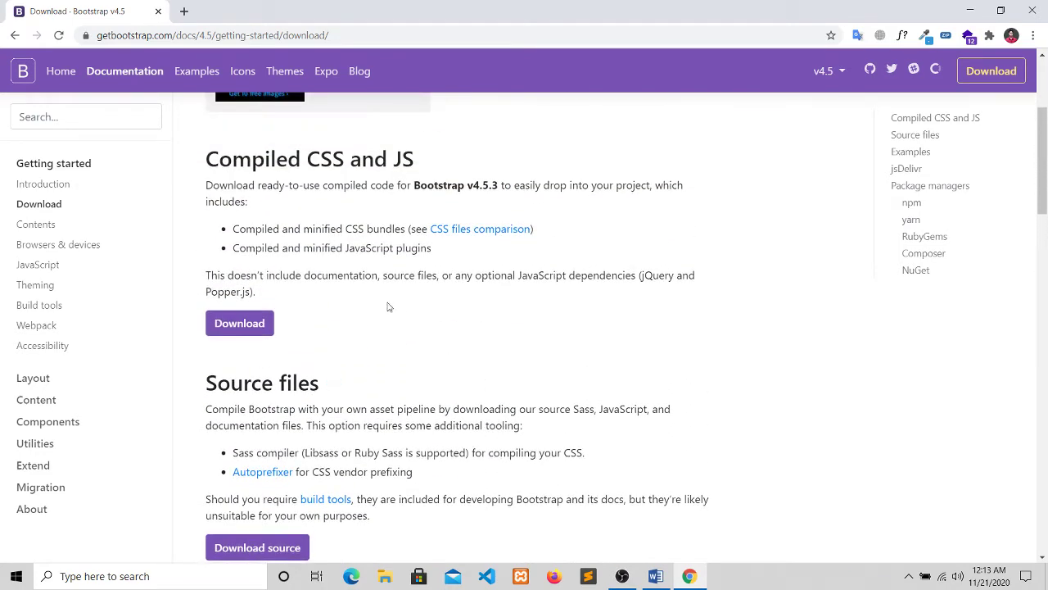
scroll(381, 304, up, 1)
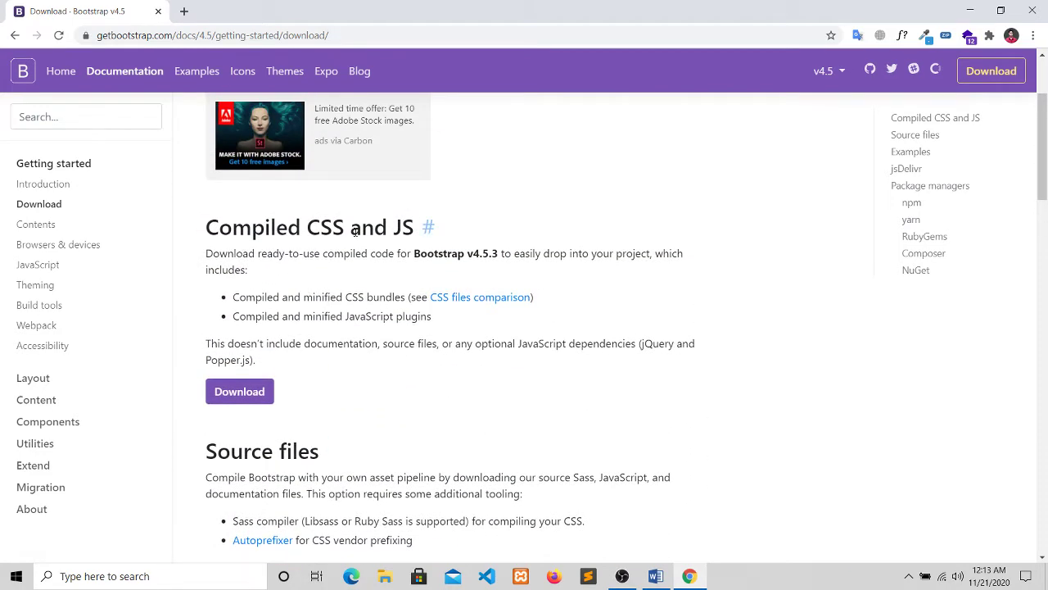
- Download the Compiled CSS and JS package and show bootstrap-4.5.3-dist.zip in its folder
click(239, 393)
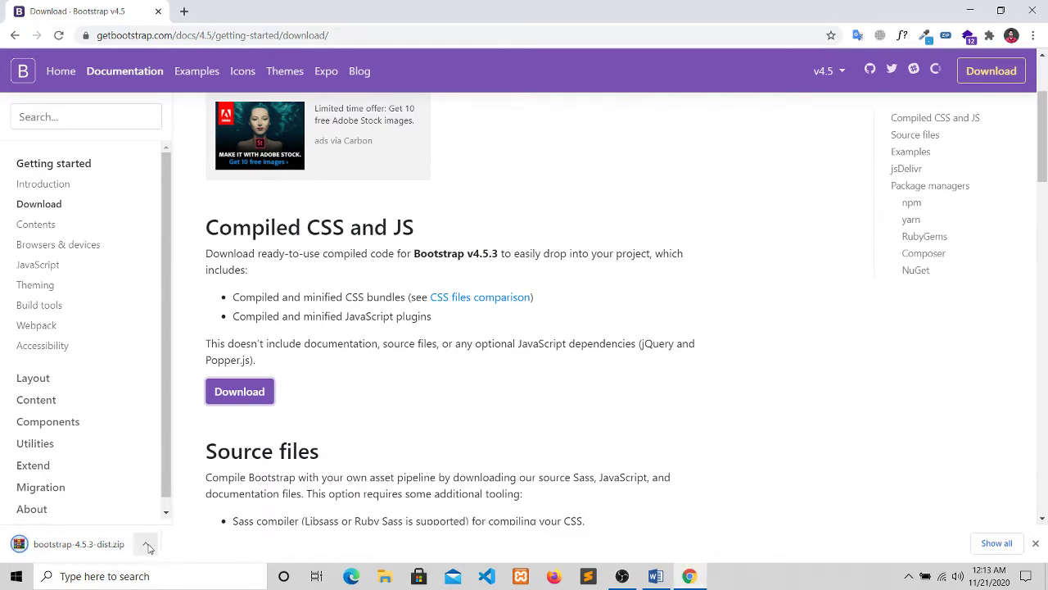
click(148, 547)
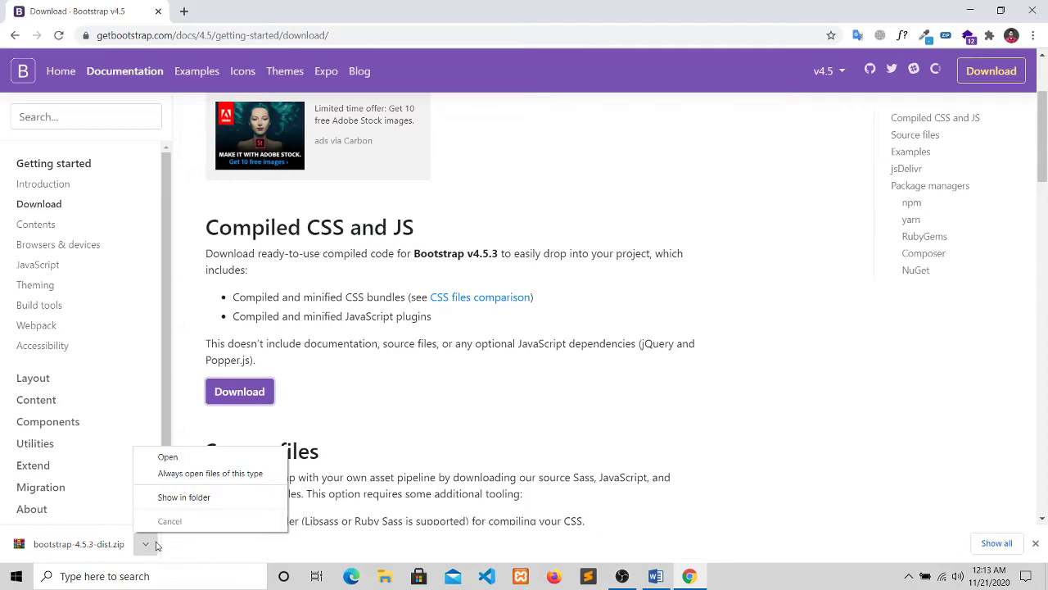
click(182, 499)
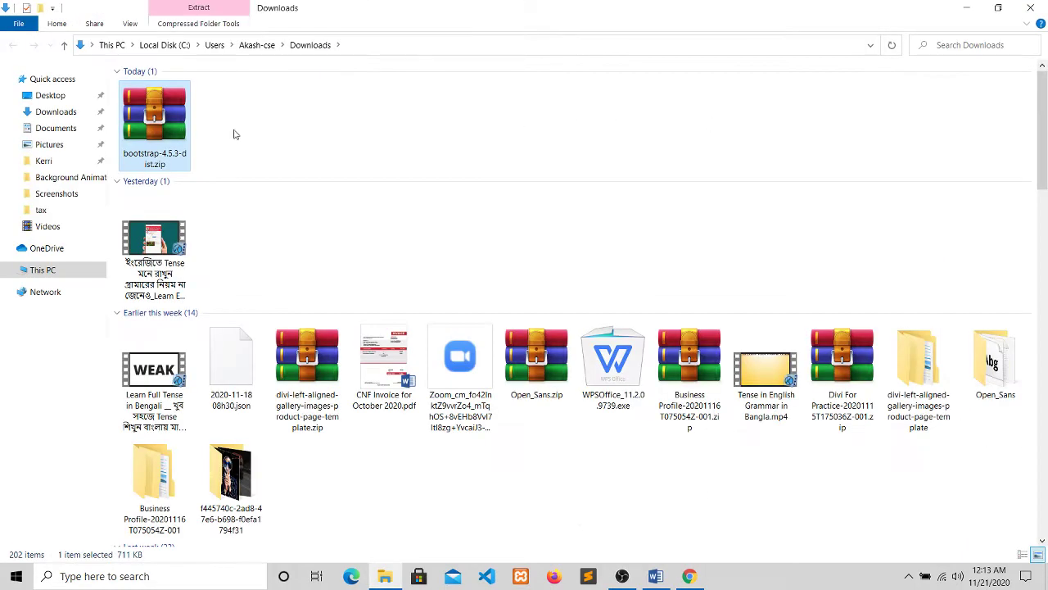
- Extract bootstrap-4.5.3-dist.zip into a bootstrap-4.5.3-dist folder within Downloads, keeping the default extraction options
right_click(149, 116)
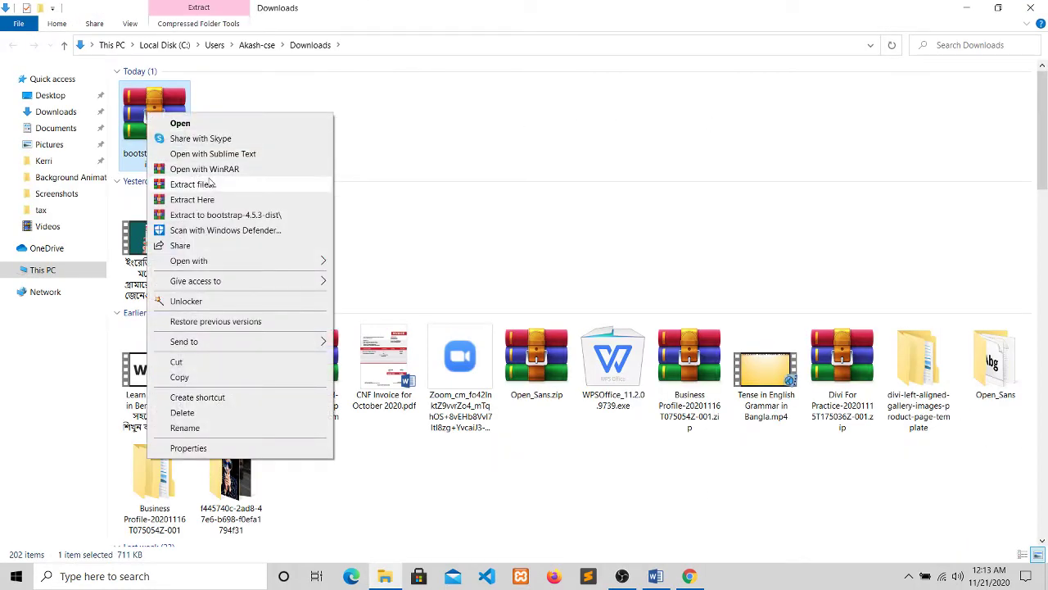
click(193, 185)
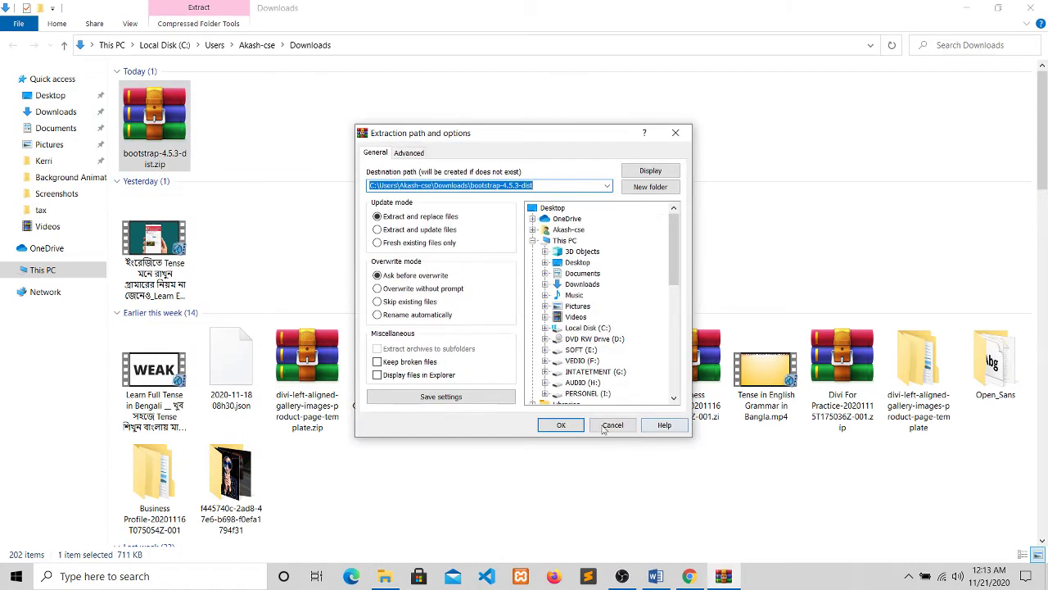
click(542, 423)
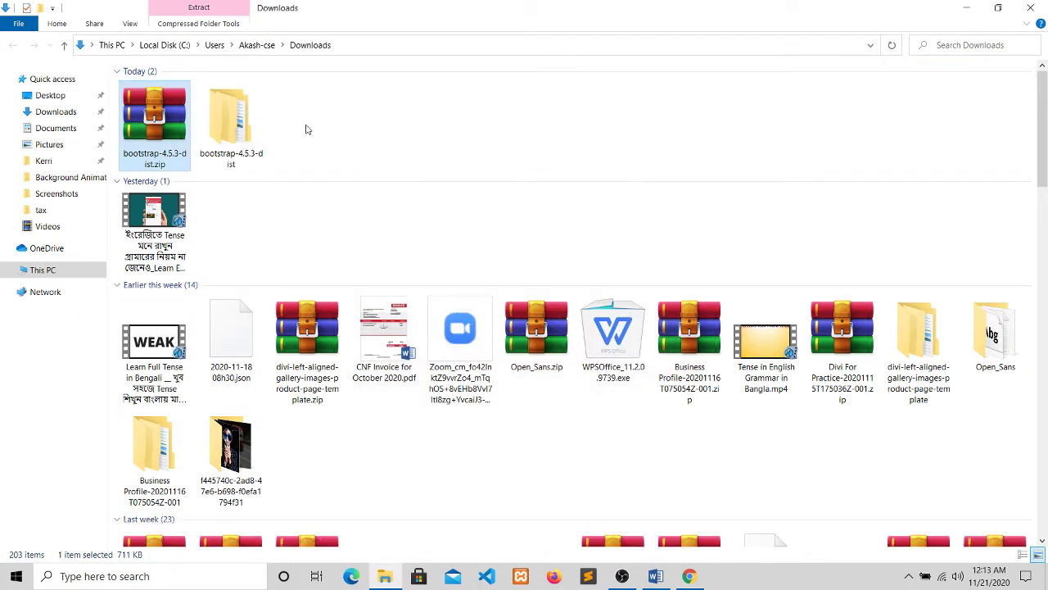
- Examine the contents of the css and js folders inside the extracted bootstrap-4.5.3-dist folder
click(226, 123)
double_click(225, 123)
double_click(187, 90)
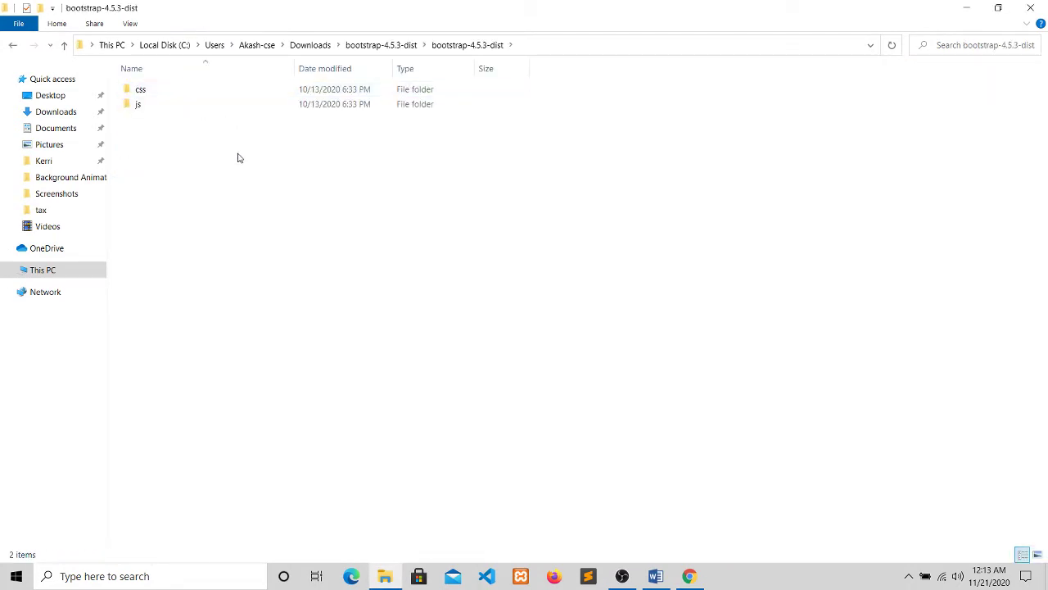
double_click(168, 92)
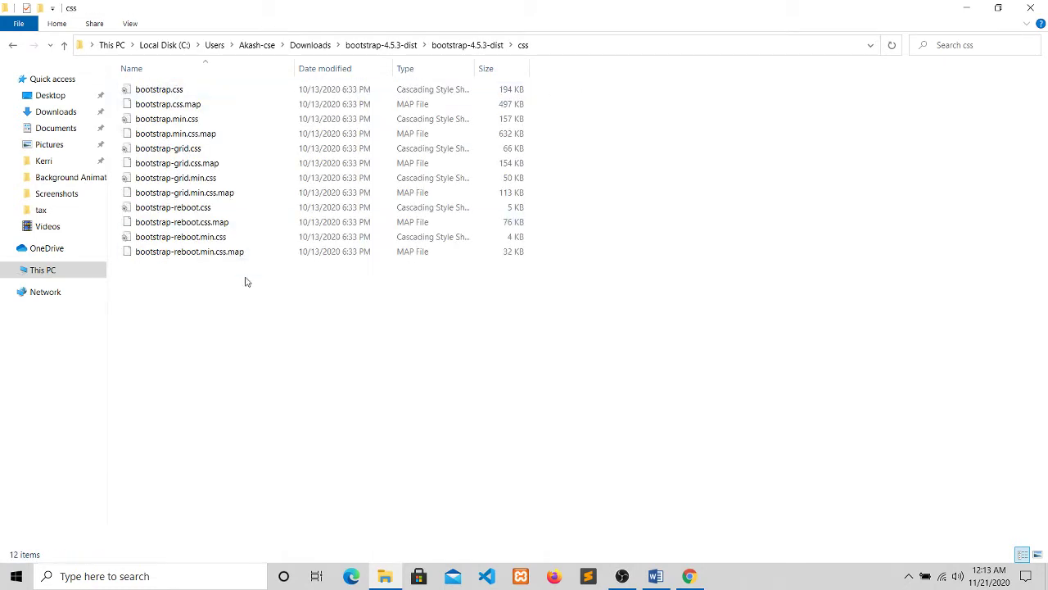
click(64, 44)
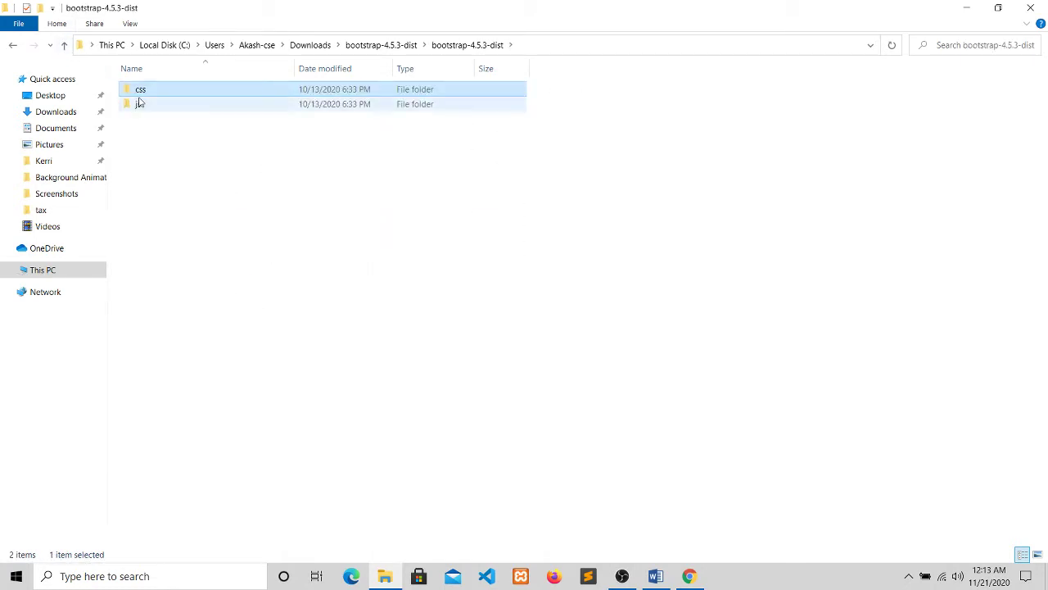
double_click(143, 104)
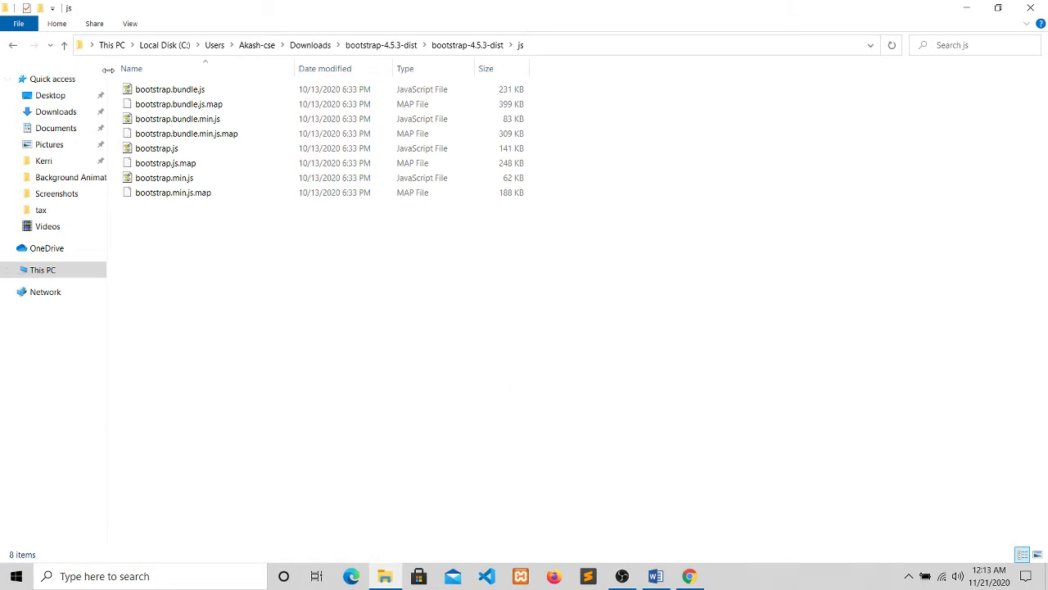
click(64, 44)
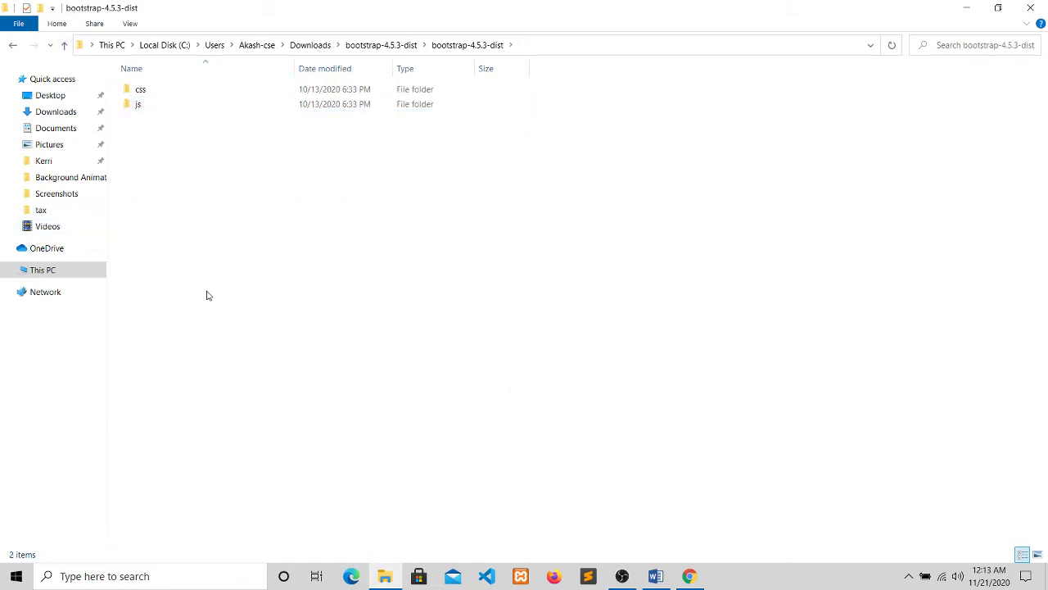
- Clear the desktop around the bootstrap-4.5.3-dist window and open the Documents folder in a second window
drag(779, 9, 613, 57)
click(983, 5)
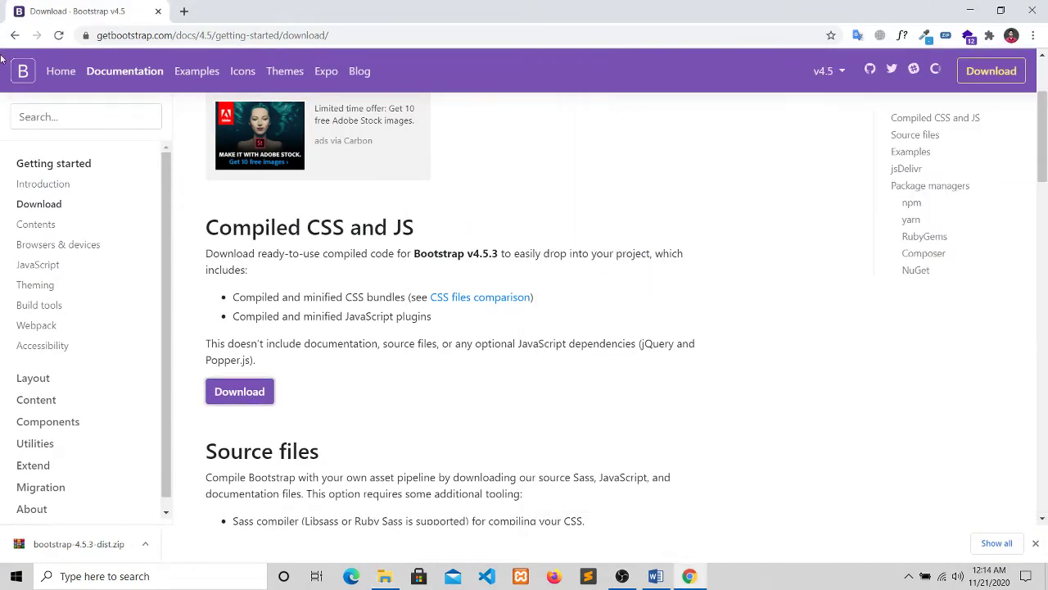
click(970, 8)
double_click(25, 26)
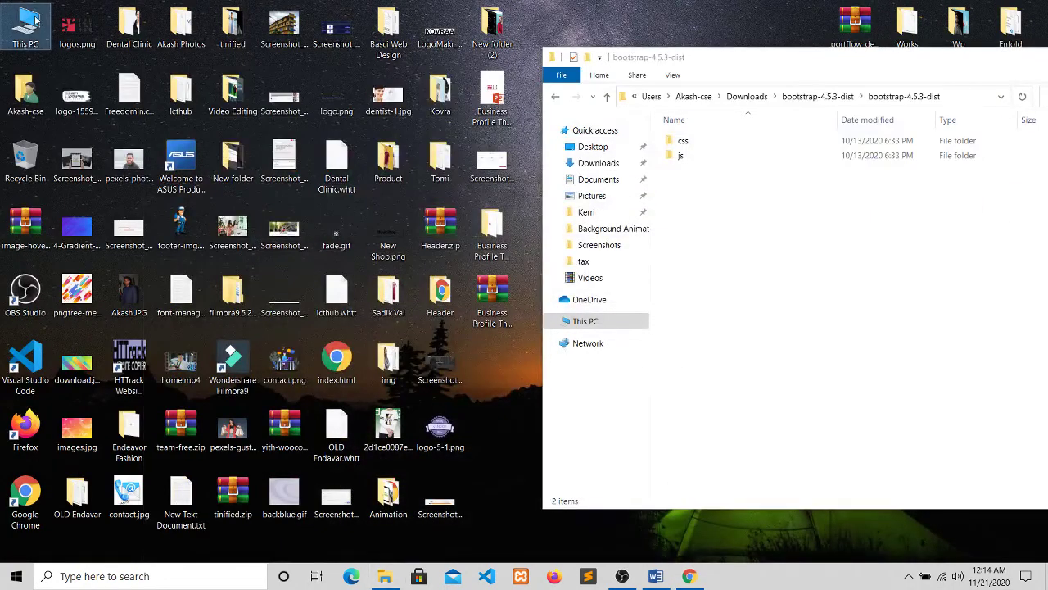
click(592, 10)
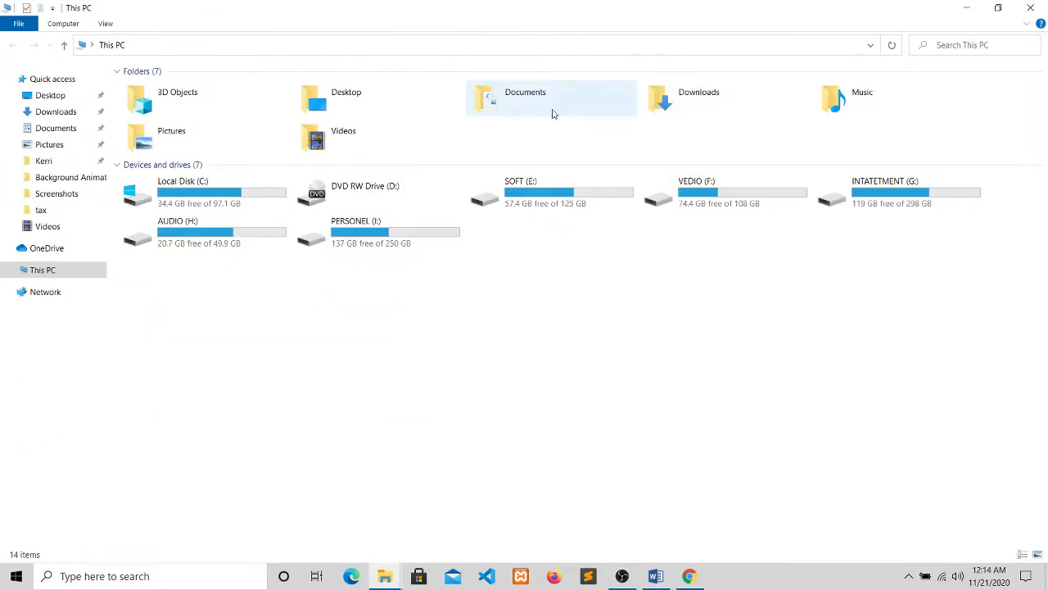
double_click(551, 111)
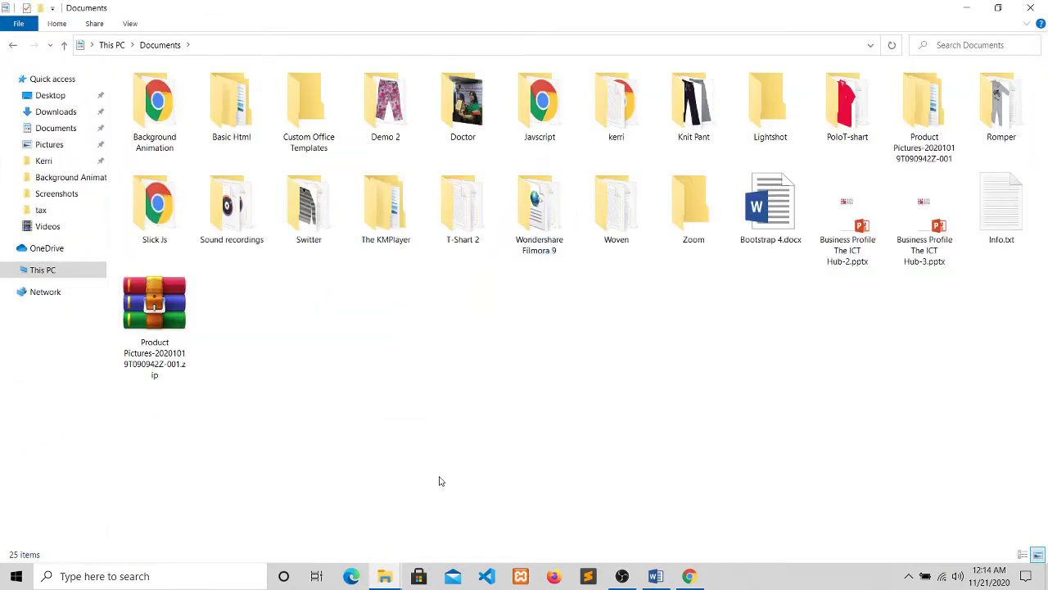
- Create a folder named Bootstrap in Documents and open it
key(ctrl+shift+n)
text(Boo)
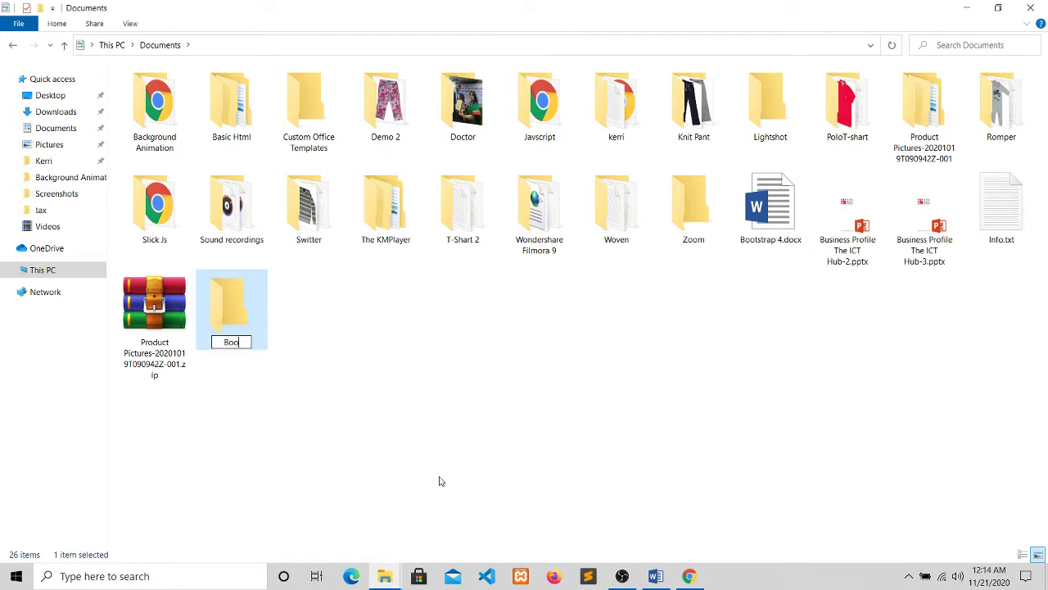
text(tstrap)
key(Return)
key(Return)
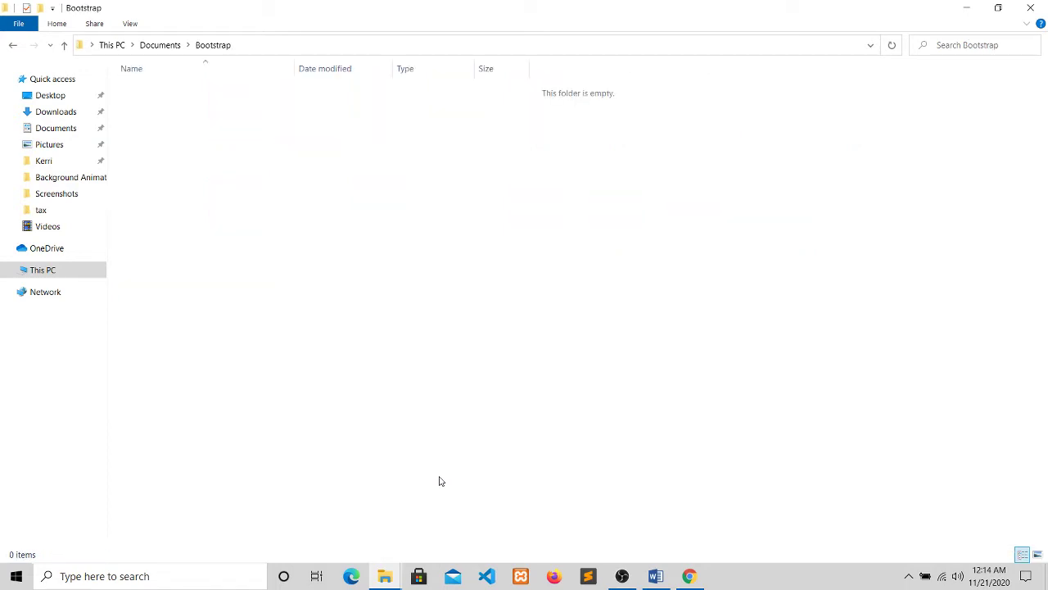
- Create a folder named Class-1 inside the Bootstrap folder and open it
key(ctrl+shift+n)
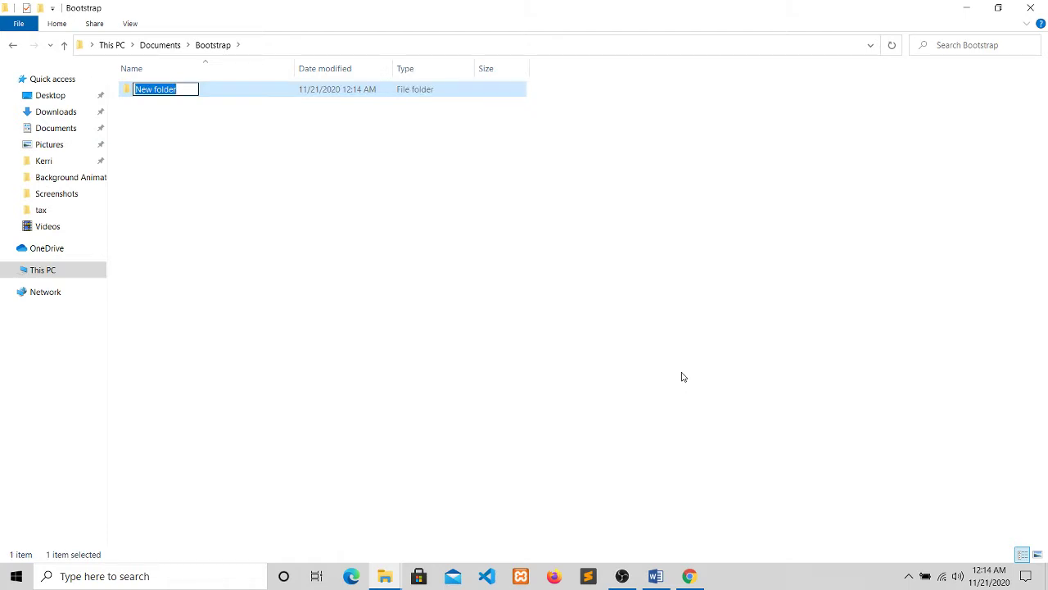
text(Class)
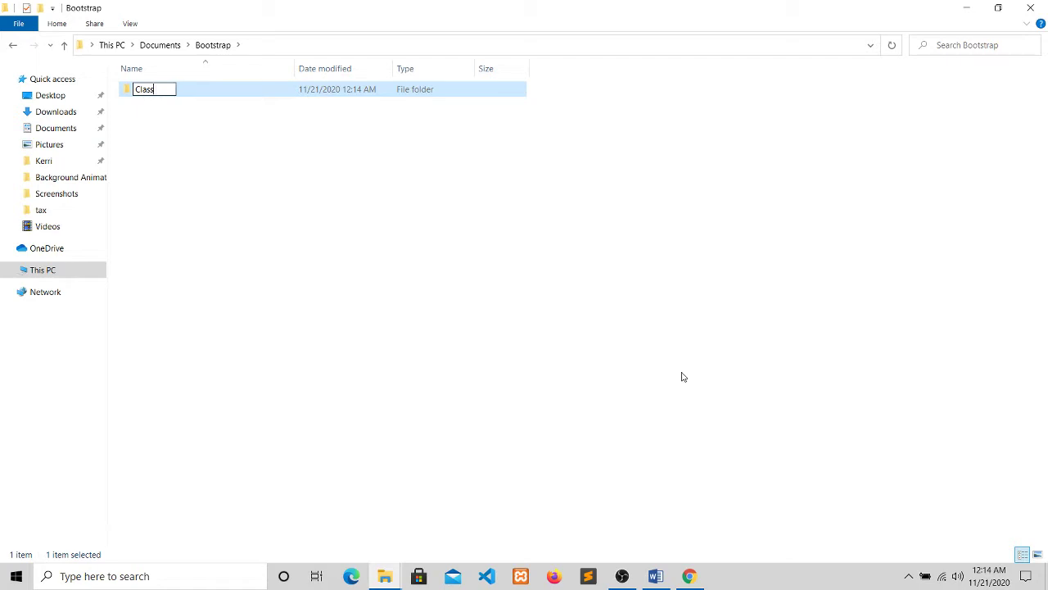
text(-1)
key(Return)
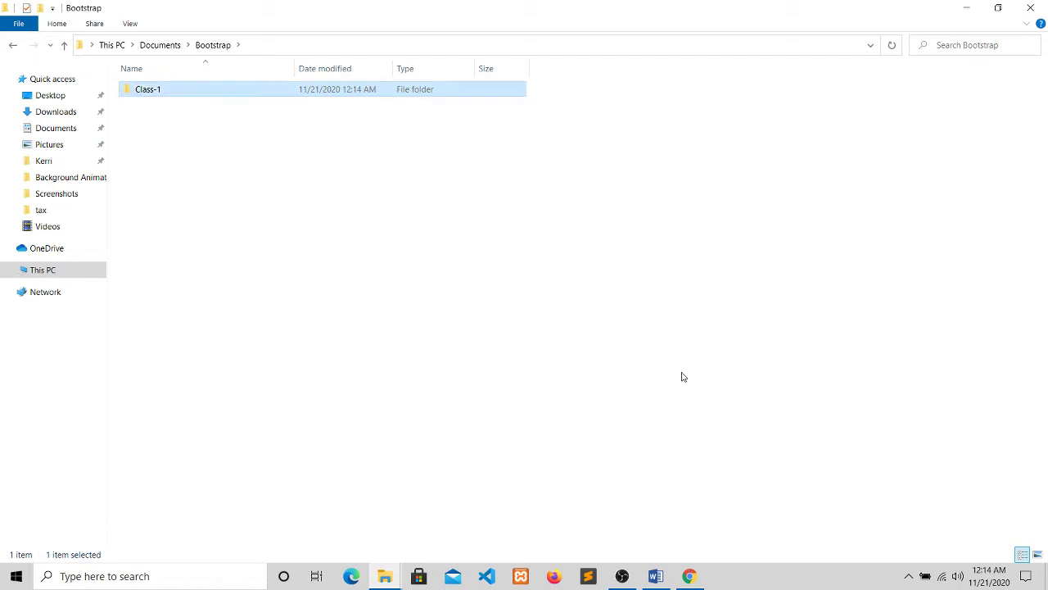
key(Return)
- Create three subfolders named css, js and img inside Class-1
key(ctrl+shift+n)
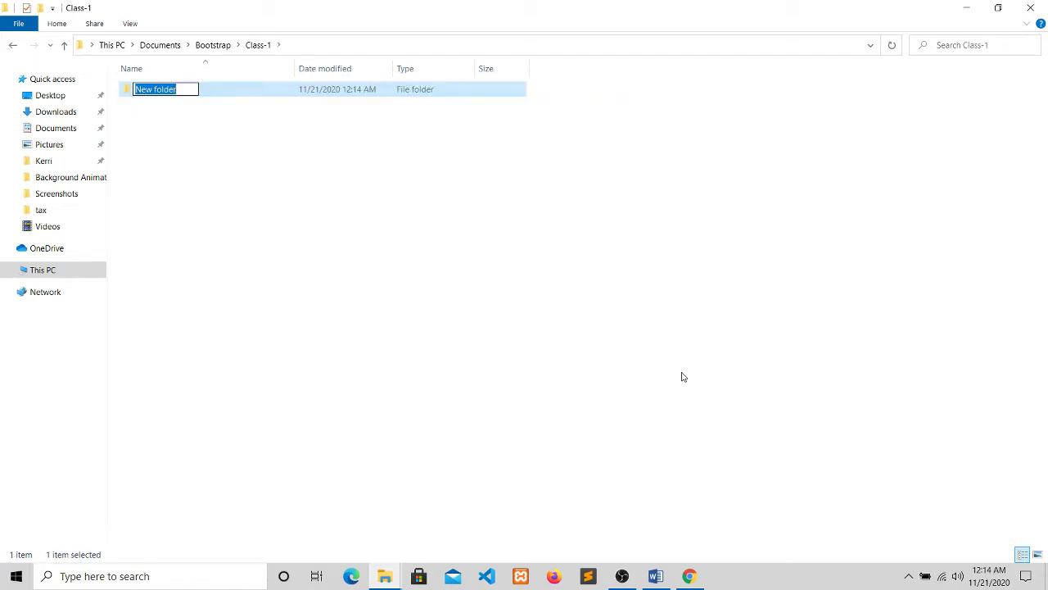
text(cs)
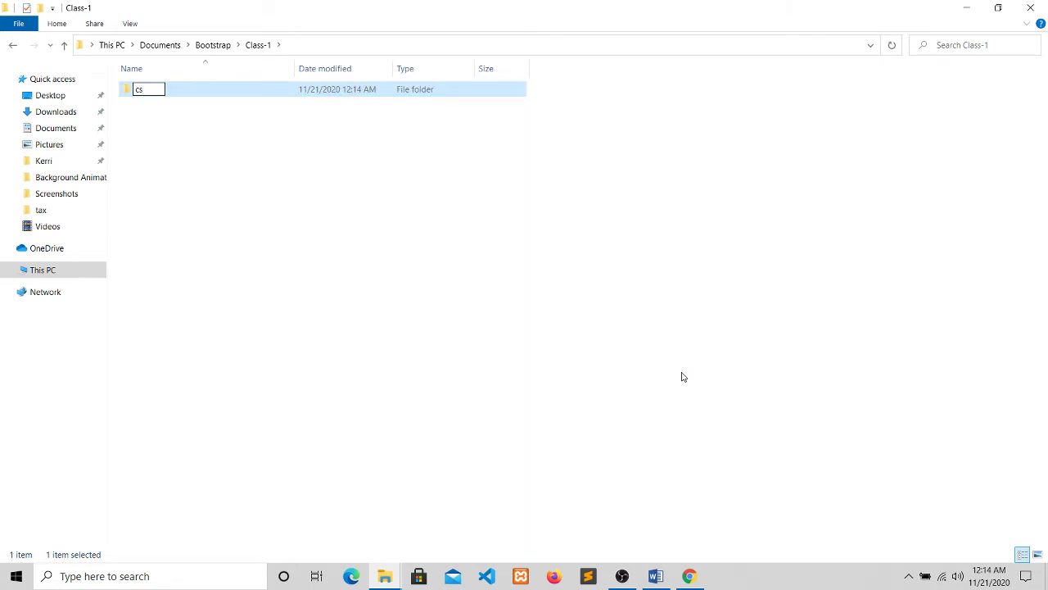
key(BackSpace)
key(BackSpace)
text(css)
key(Return)
key(ctrl+shift+n)
text(js)
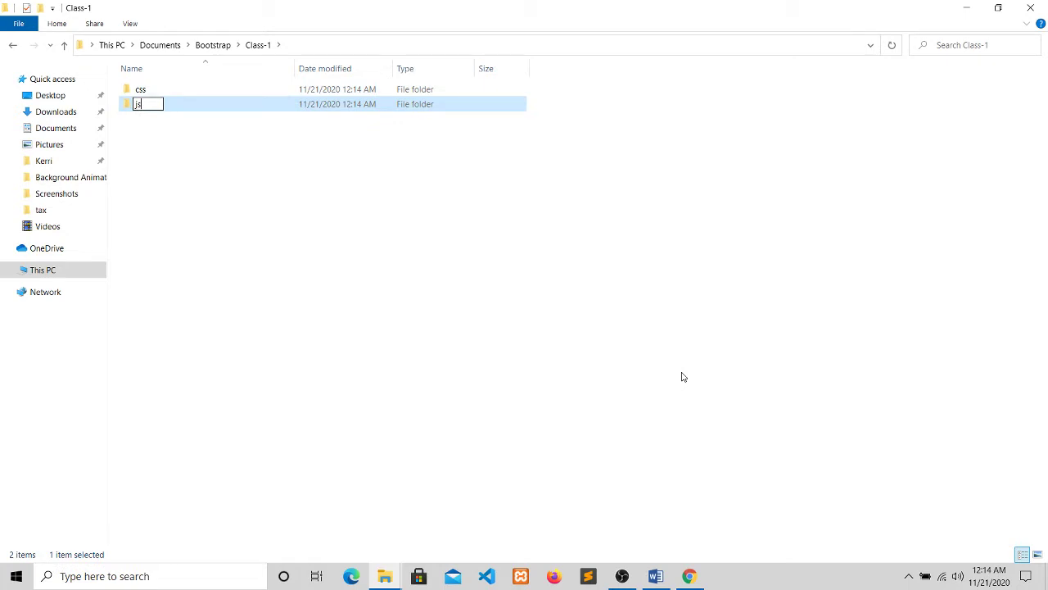
key(Return)
key(ctrl+shift+n)
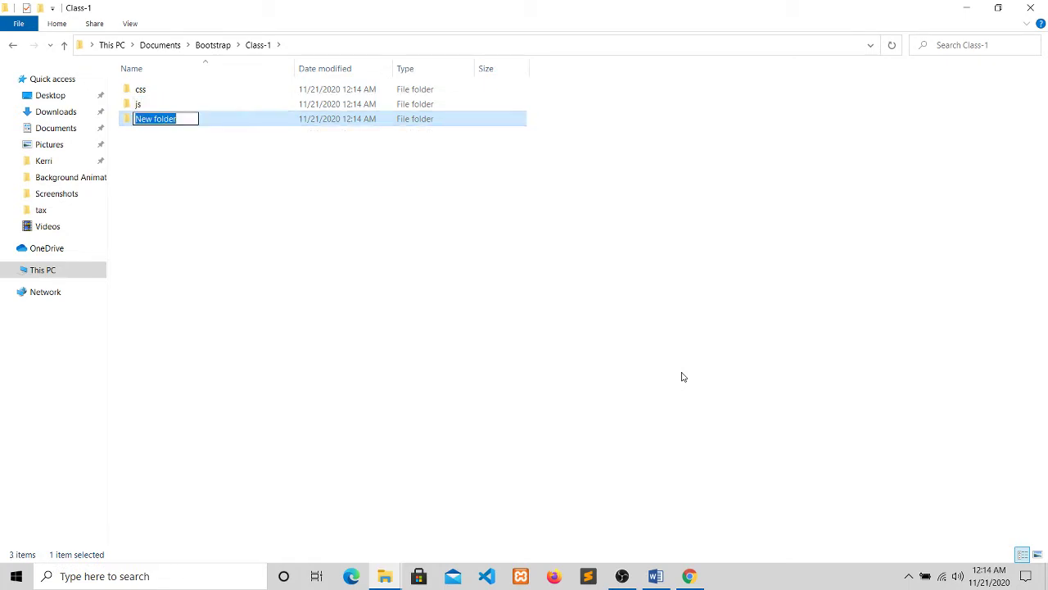
text(img)
key(Return)
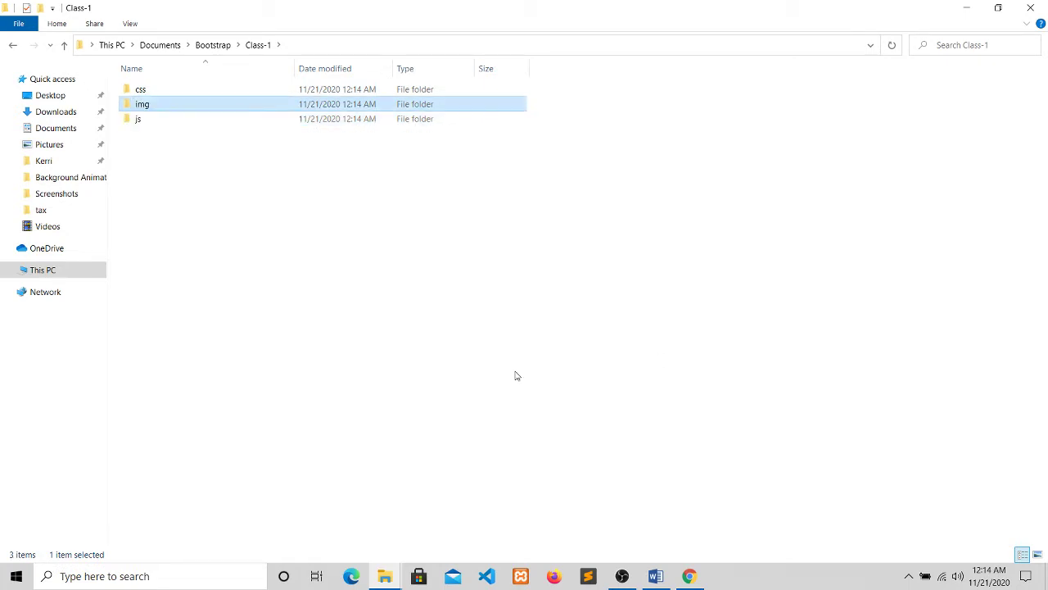
- Create a text document in Class-1 and name it index.html, accepting the extension change
right_click(173, 210)
mouse_move(258, 379)
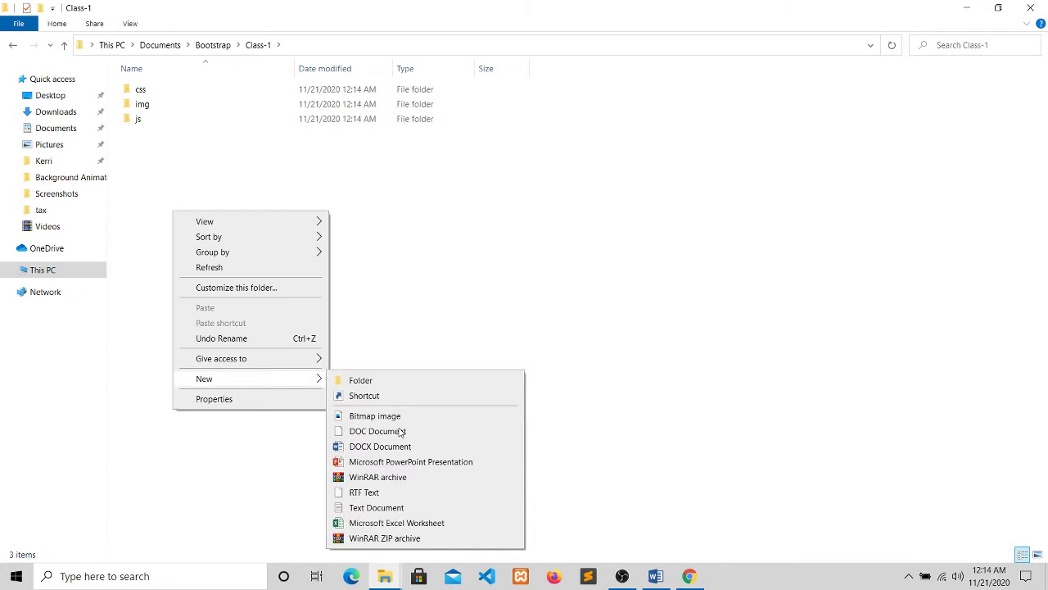
click(375, 508)
key(BackSpace)
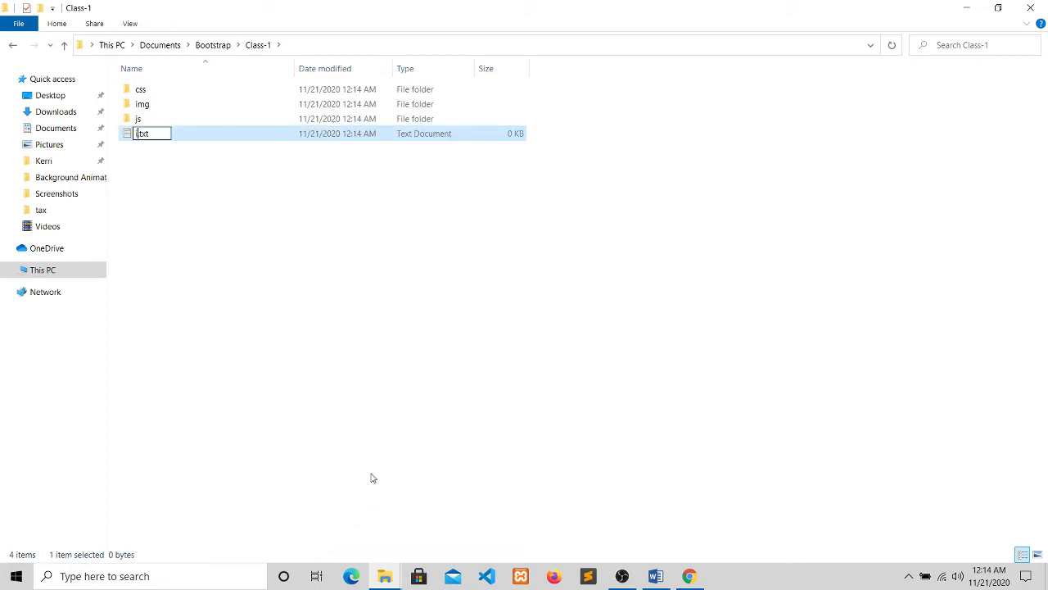
text(index)
text(.html)
key(Return)
key(Return)
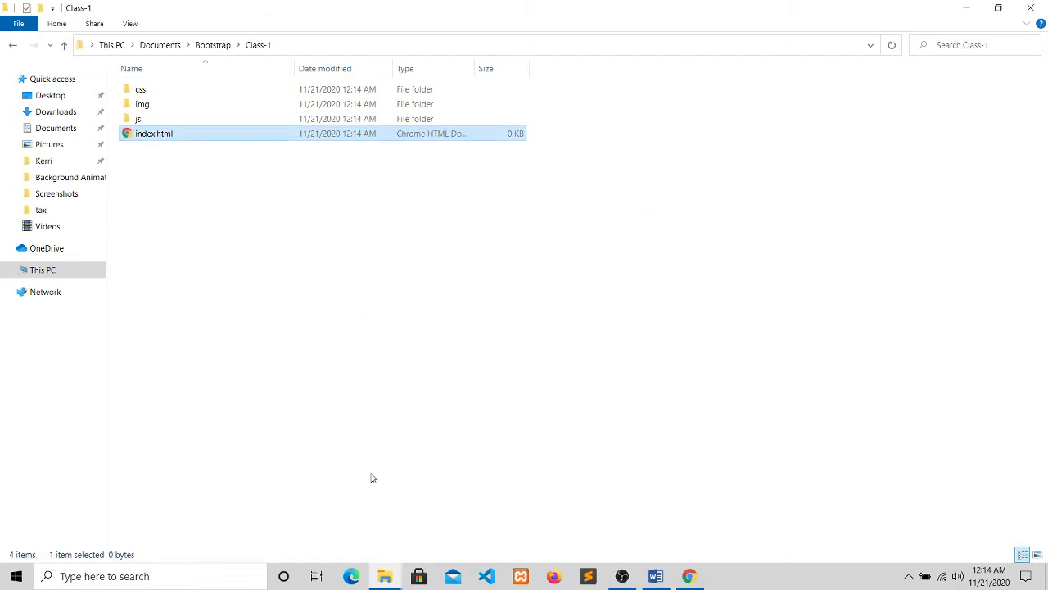
- Create a style.css file from a text document inside Class-1's css folder and return to Class-1
double_click(187, 90)
right_click(252, 154)
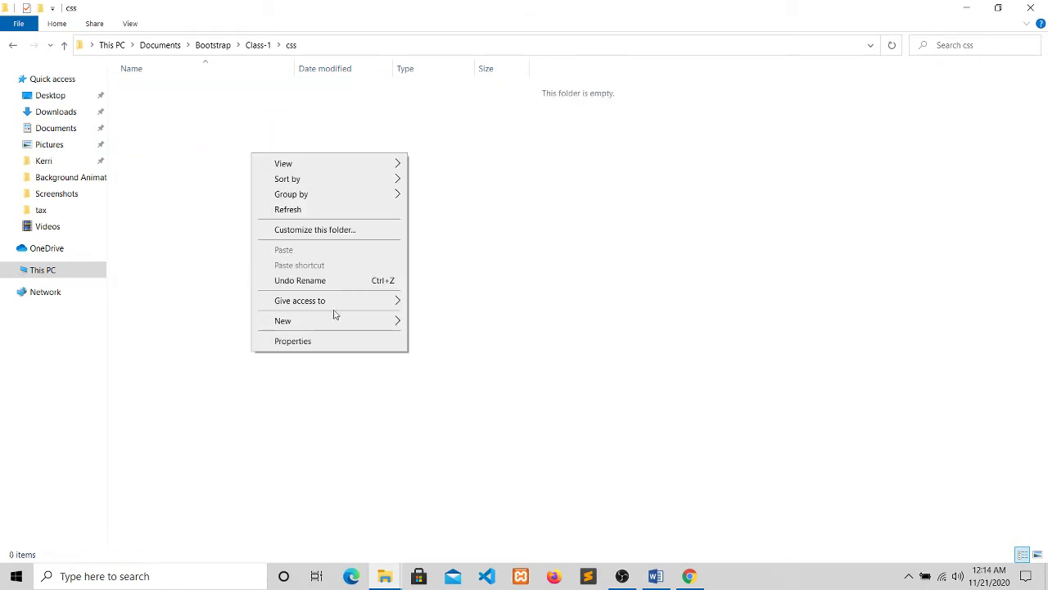
mouse_move(328, 324)
click(448, 449)
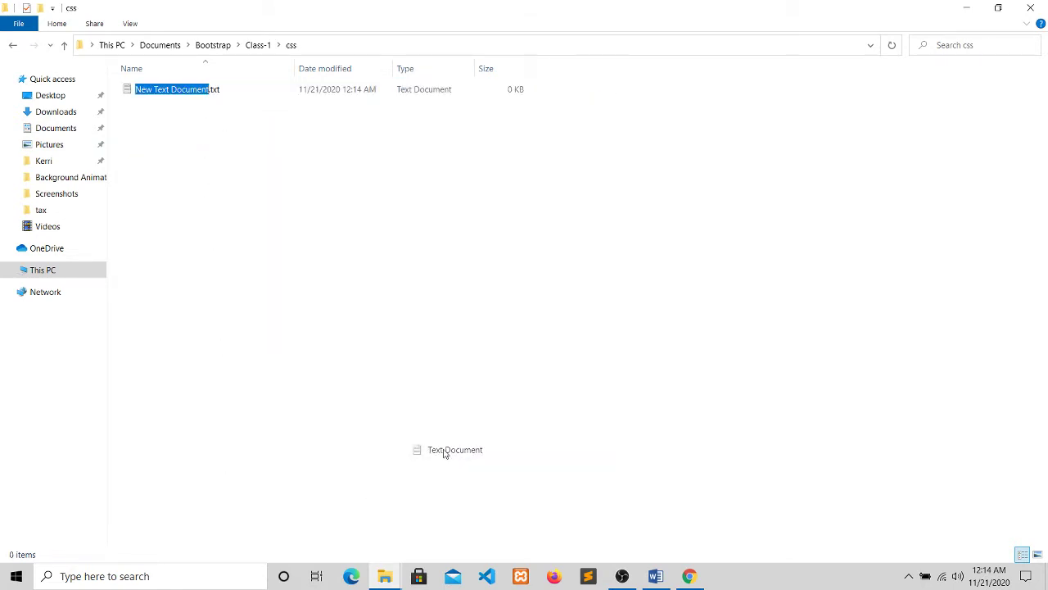
key(ctrl+a)
text(sty)
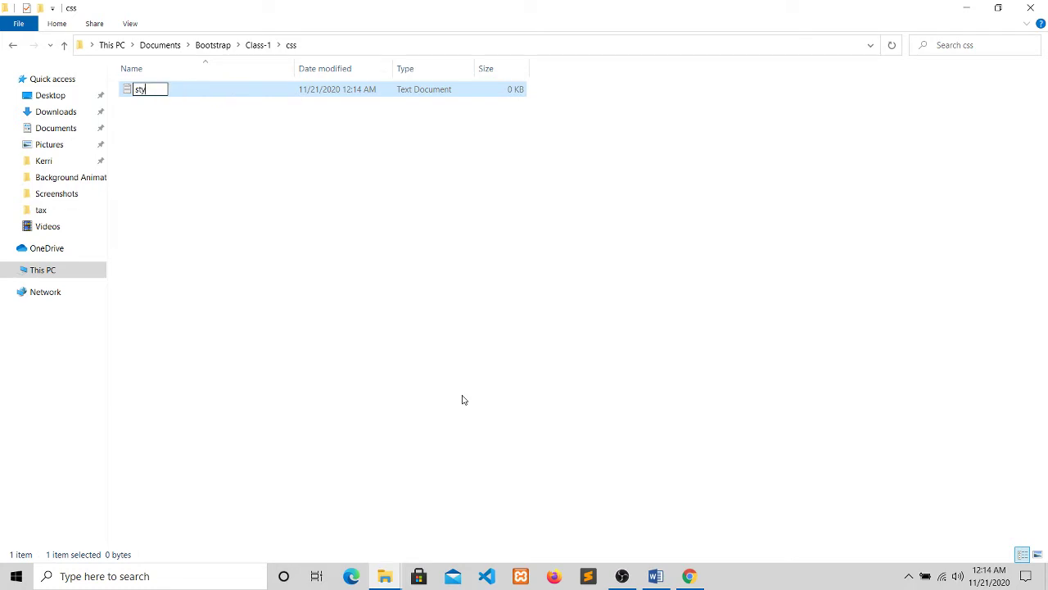
text(le.css)
key(Return)
key(Return)
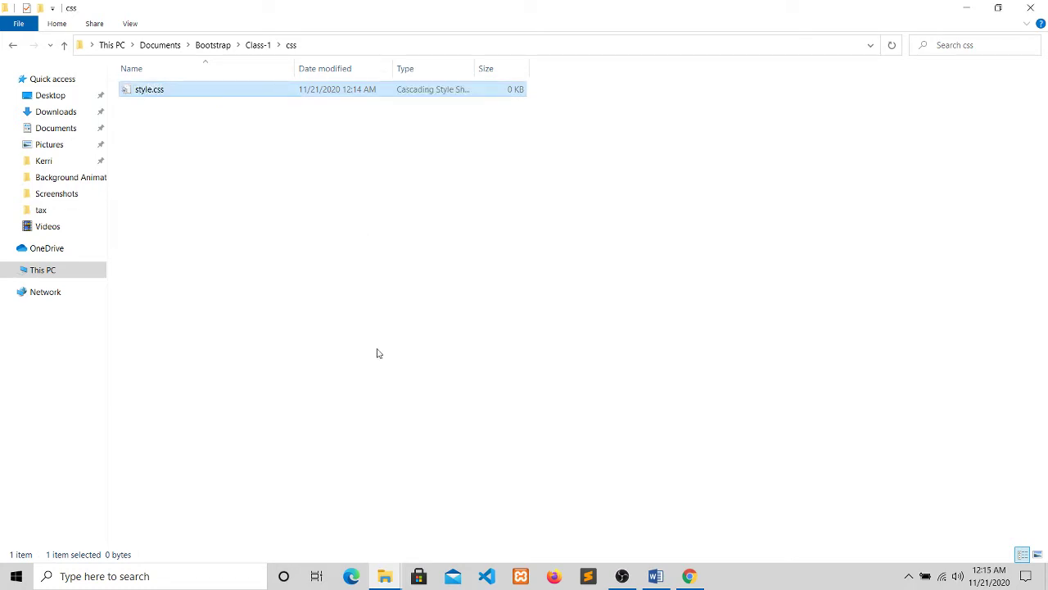
click(65, 46)
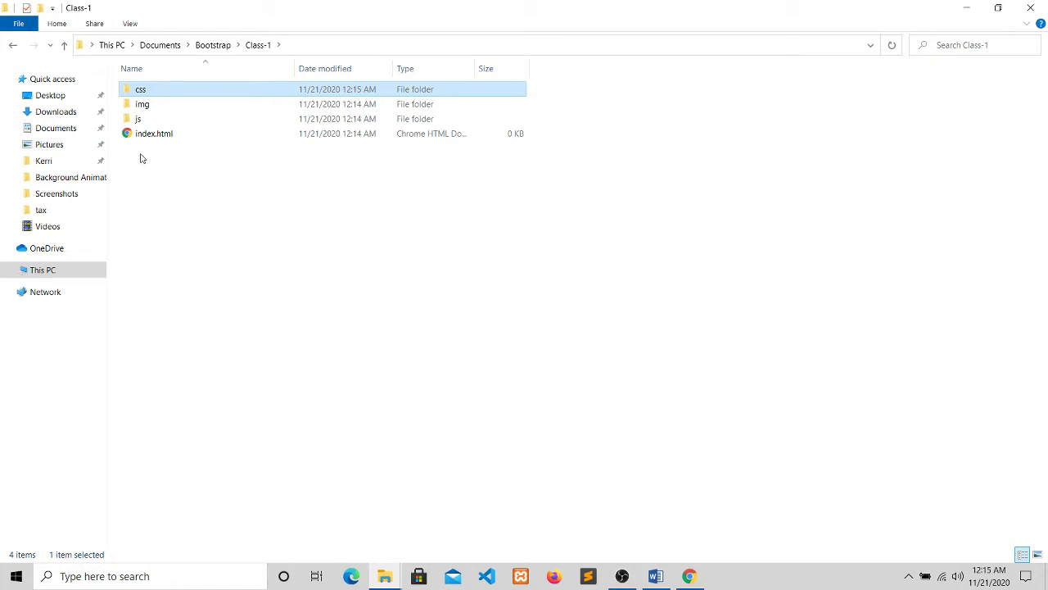
click(457, 328)
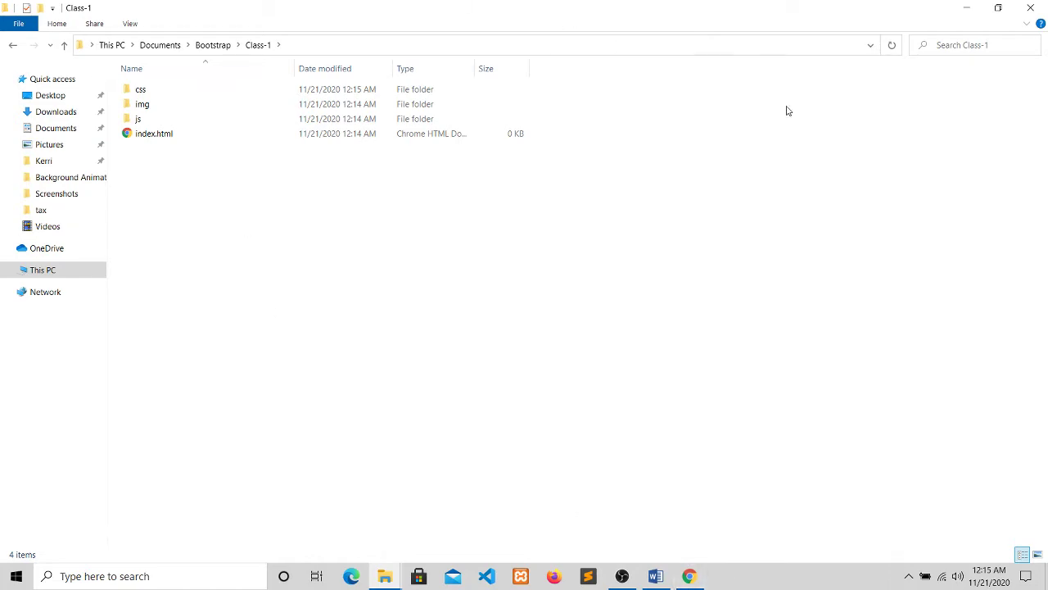
- Arrange the Class-1 and bootstrap-4.5.3-dist windows side by side and open the extracted package's css folder
drag(606, 11, 301, 61)
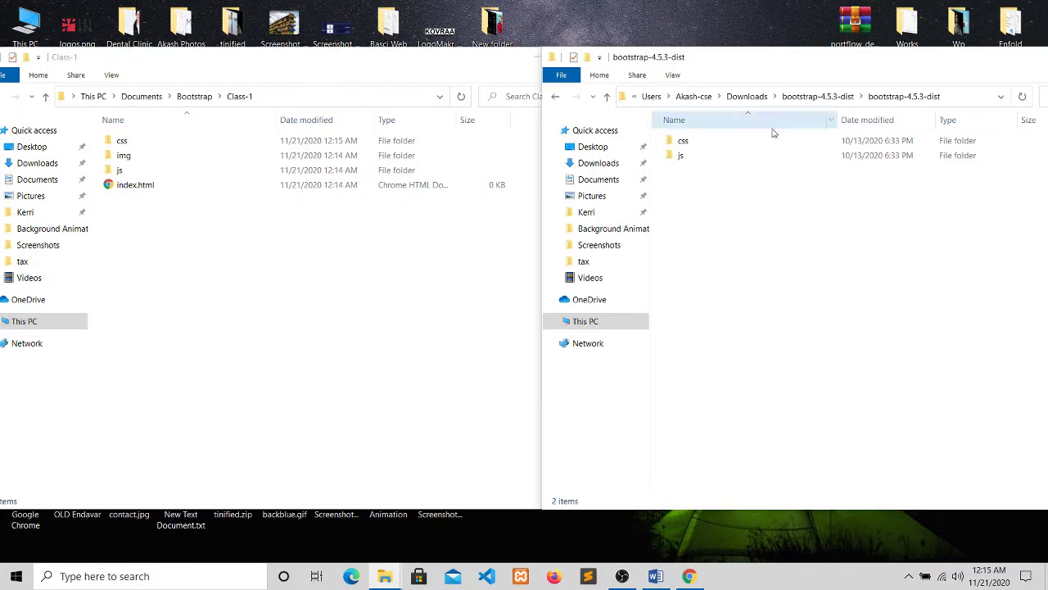
double_click(702, 144)
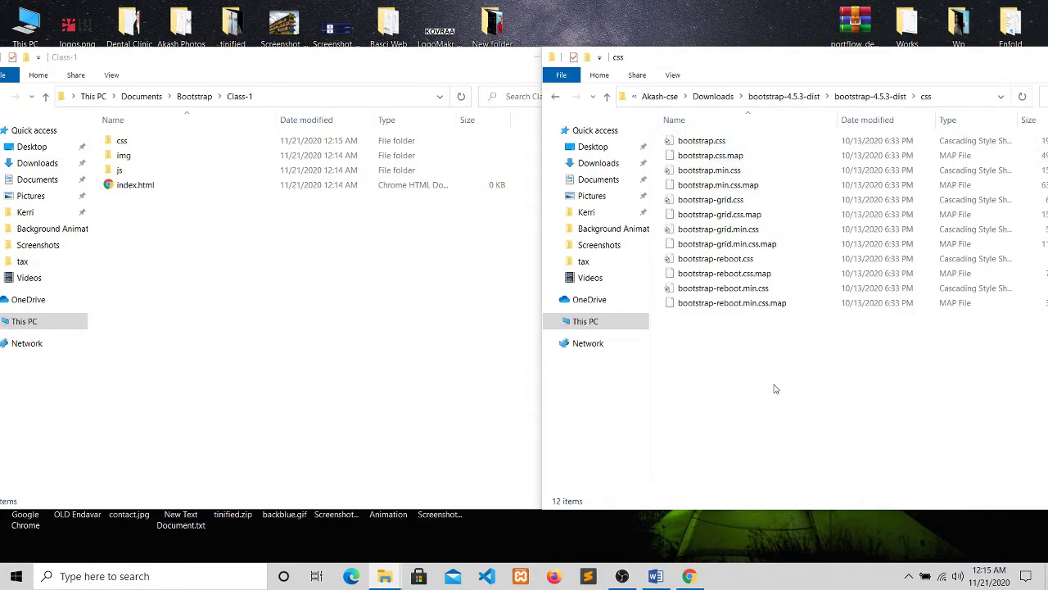
drag(900, 403, 787, 154)
click(851, 445)
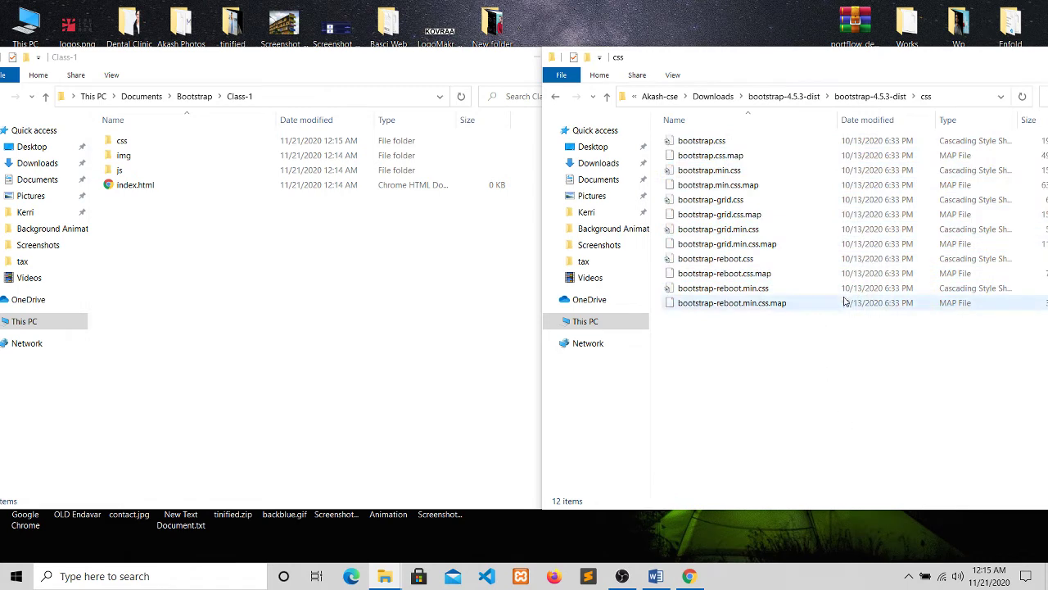
drag(838, 61, 754, 61)
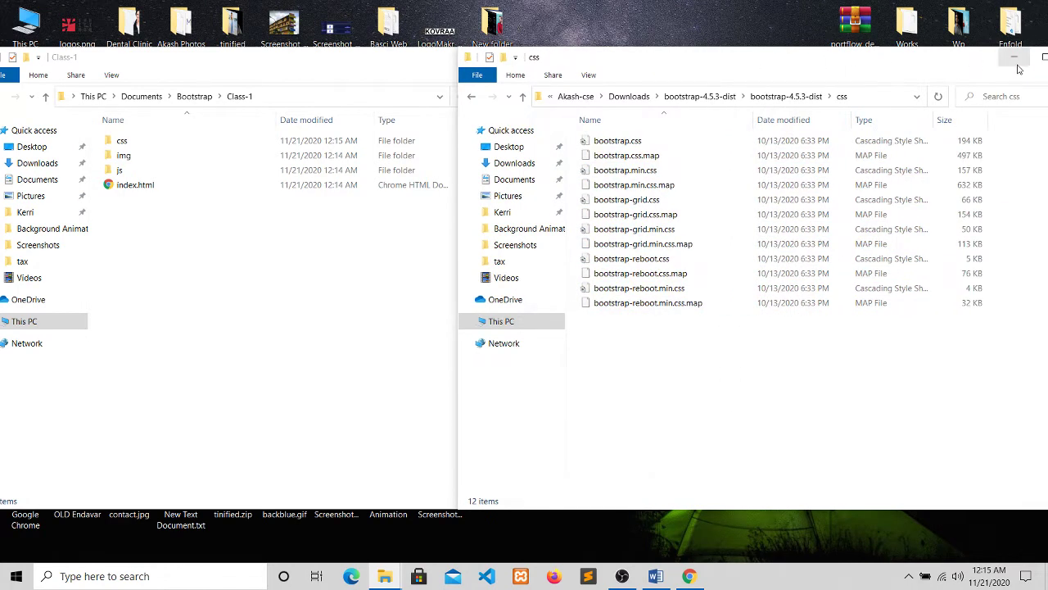
- Copy bootstrap.min.css from the extracted package's css folder into Class-1's css folder and return to Class-1
click(1007, 59)
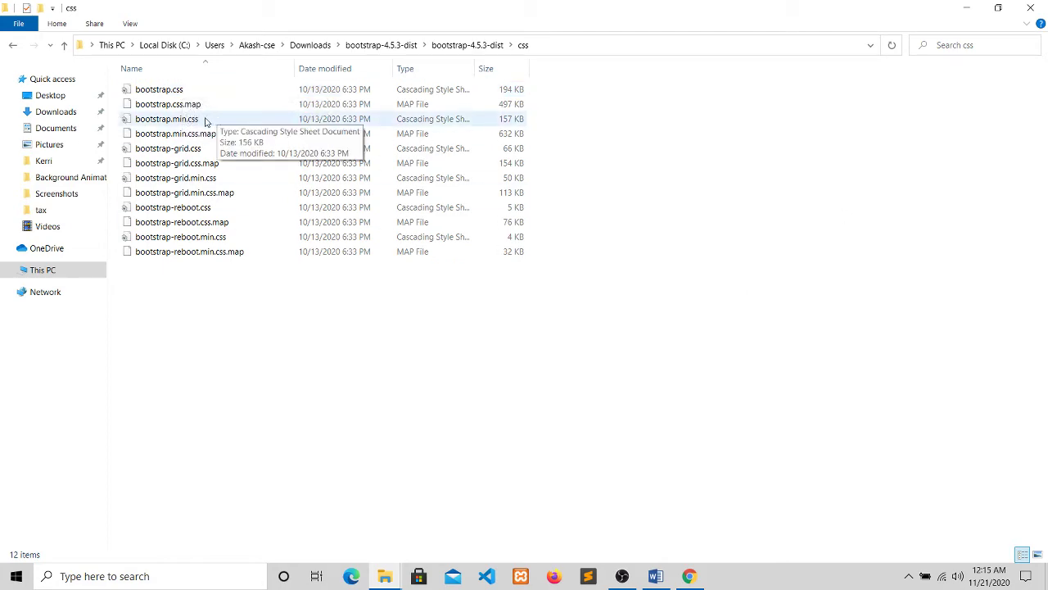
drag(664, 17, 836, 58)
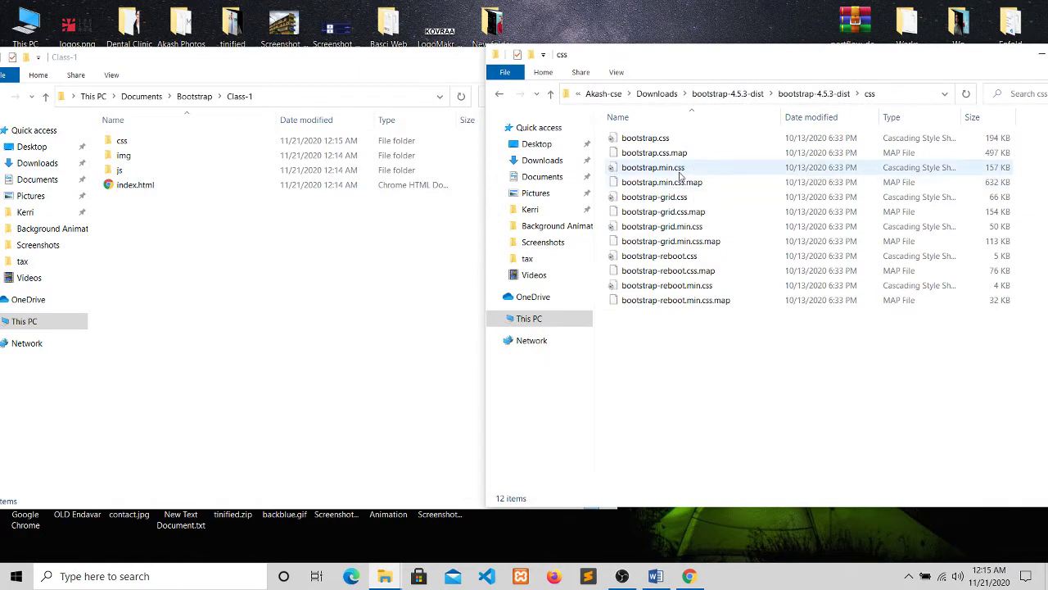
click(651, 170)
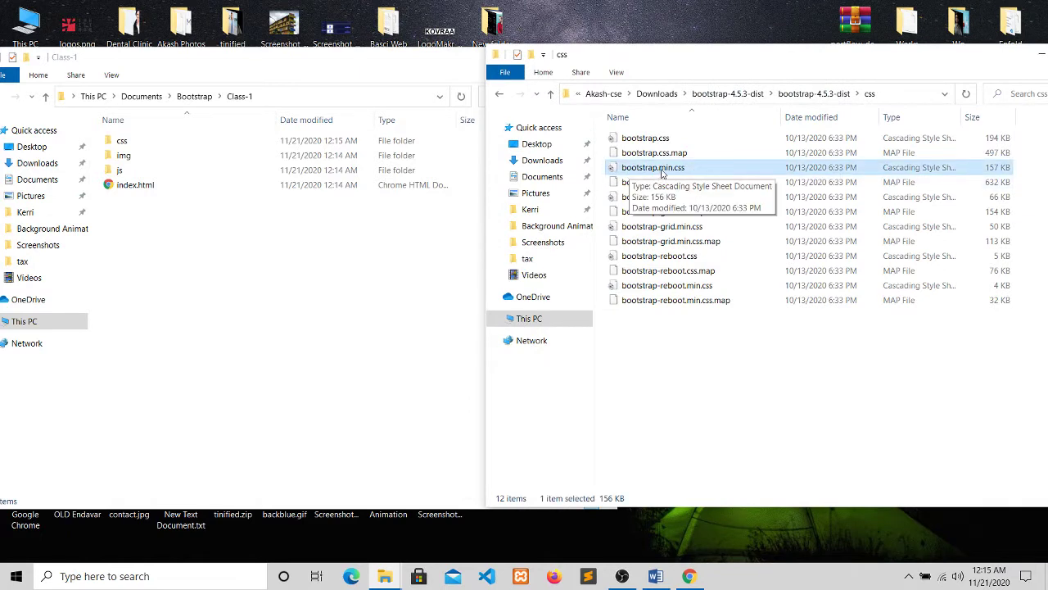
right_click(626, 170)
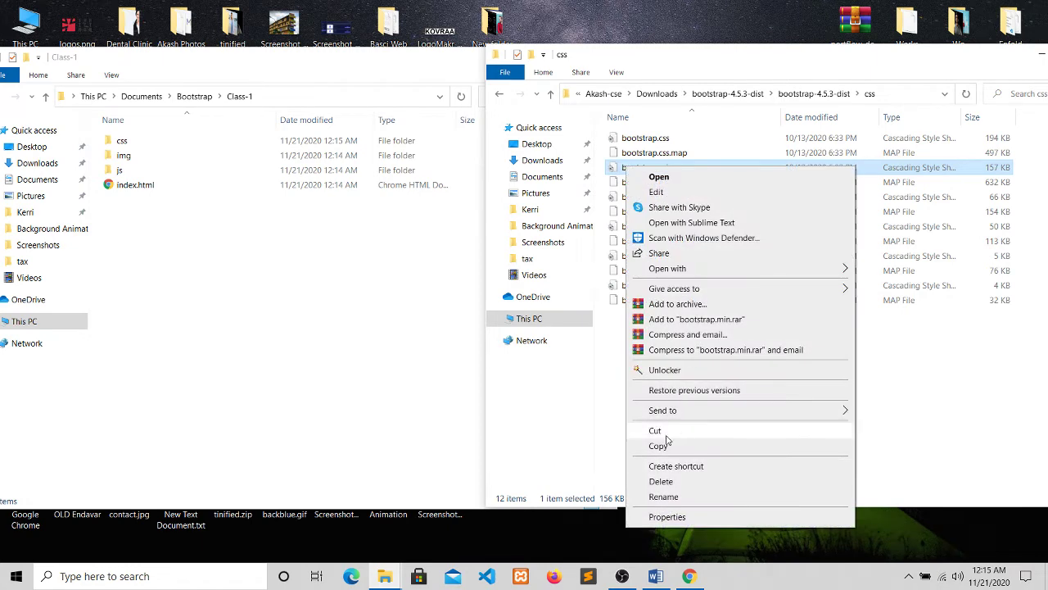
click(656, 443)
double_click(114, 139)
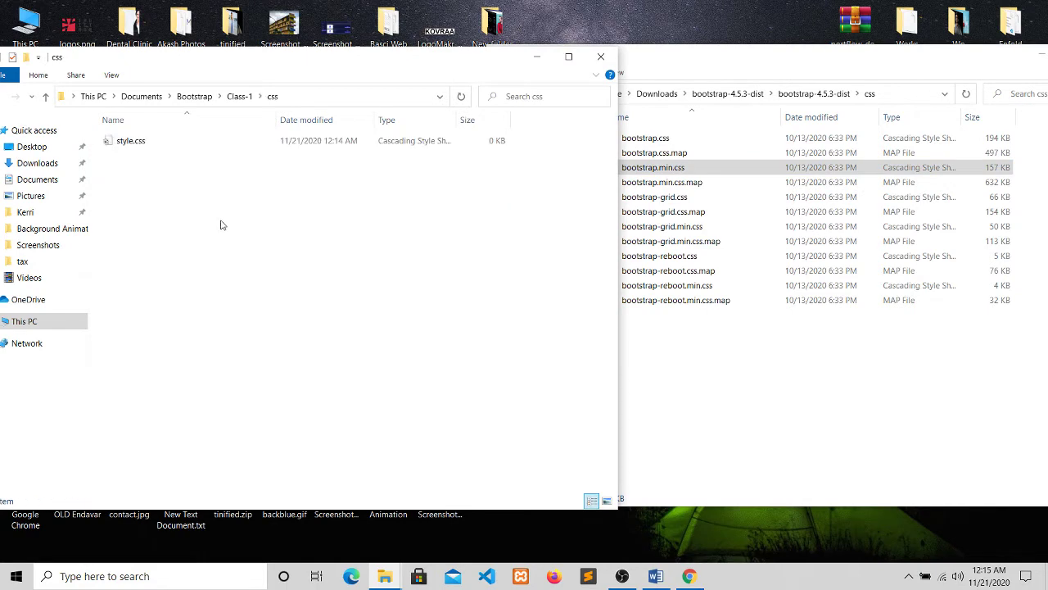
key(ctrl+v)
click(115, 183)
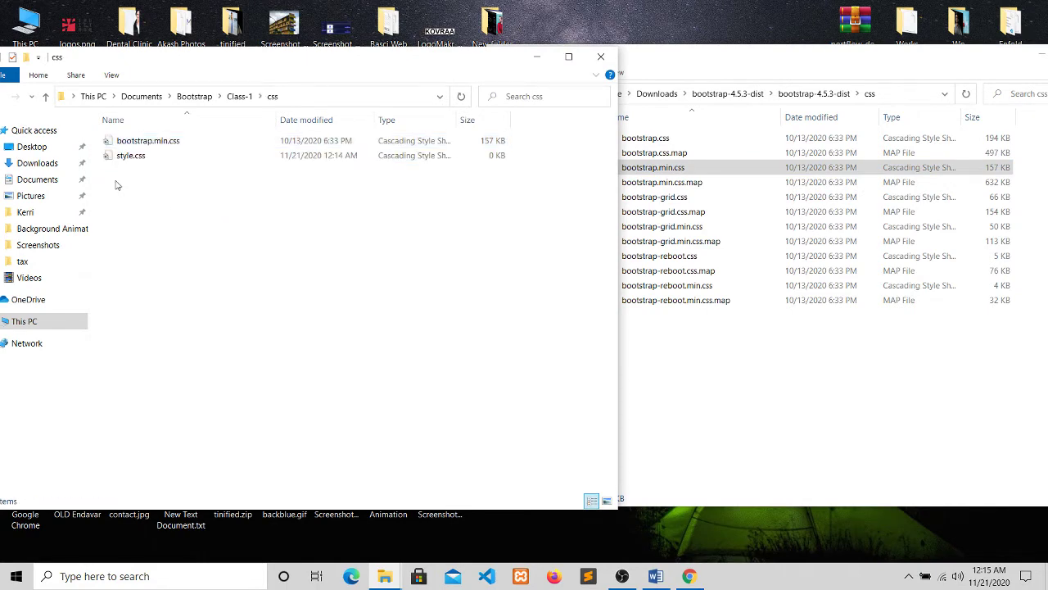
click(45, 96)
click(587, 187)
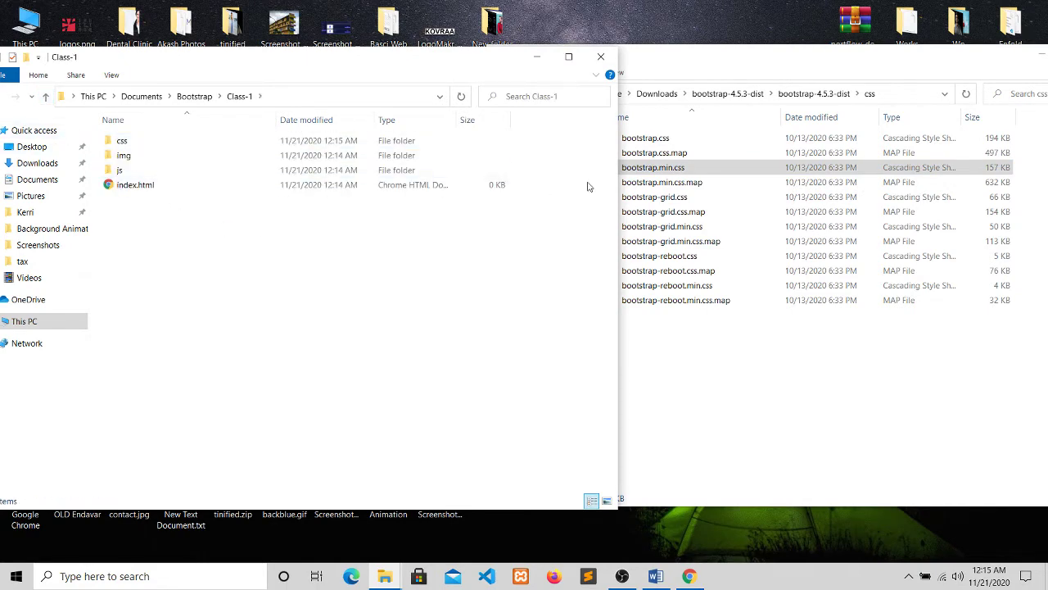
- Open the extracted package's js folder and check the contents of Class-1's css folder
click(767, 106)
click(550, 94)
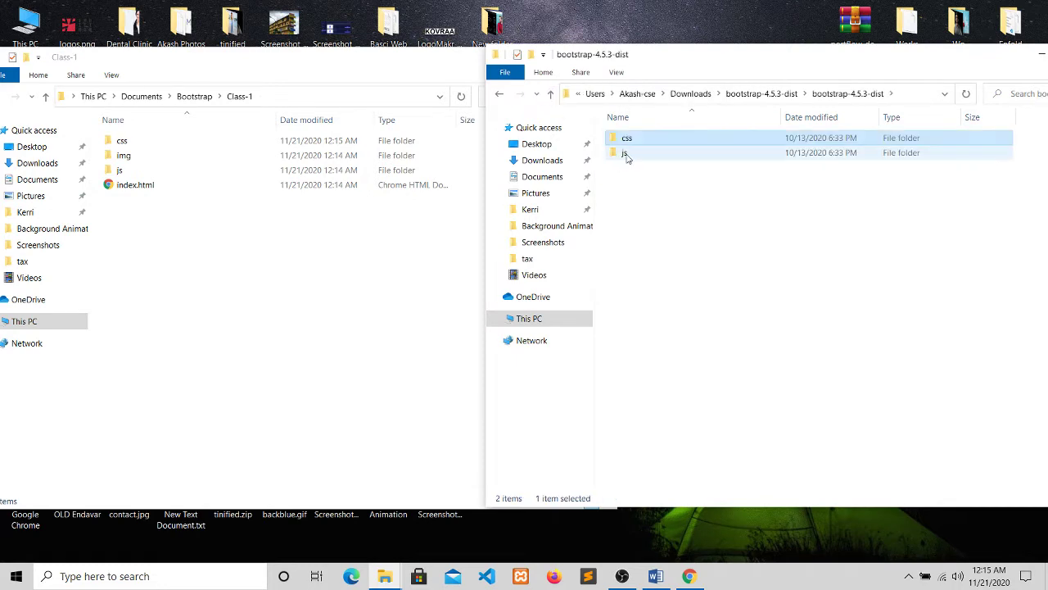
double_click(626, 154)
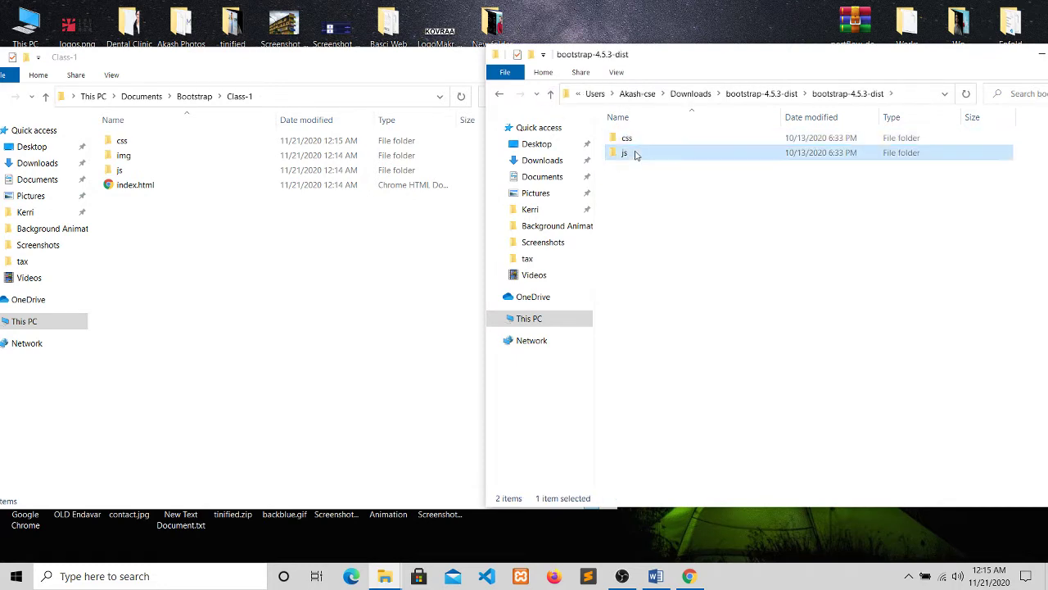
click(151, 139)
double_click(150, 139)
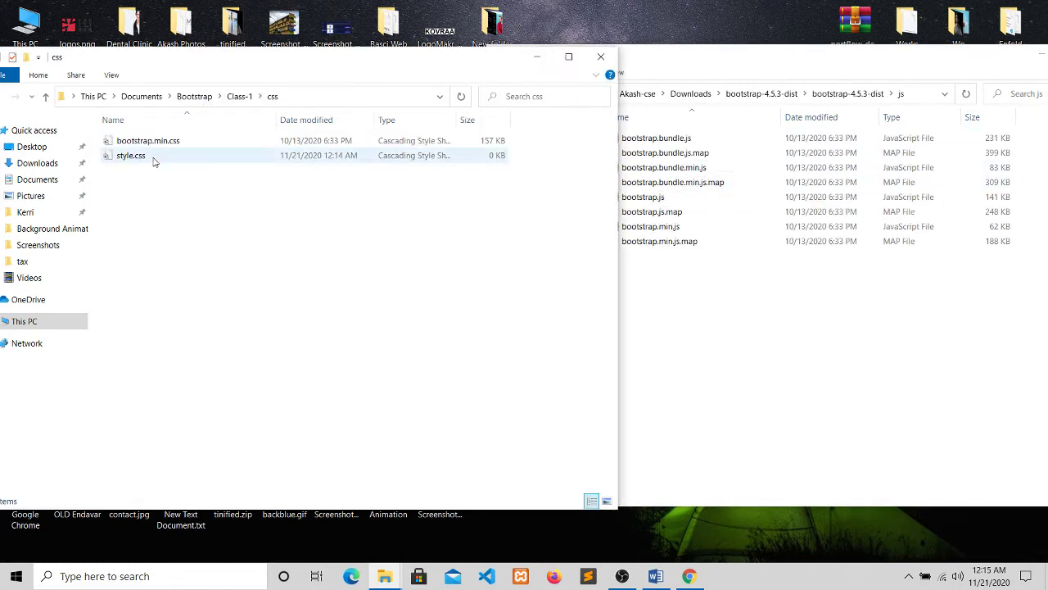
click(45, 96)
click(795, 267)
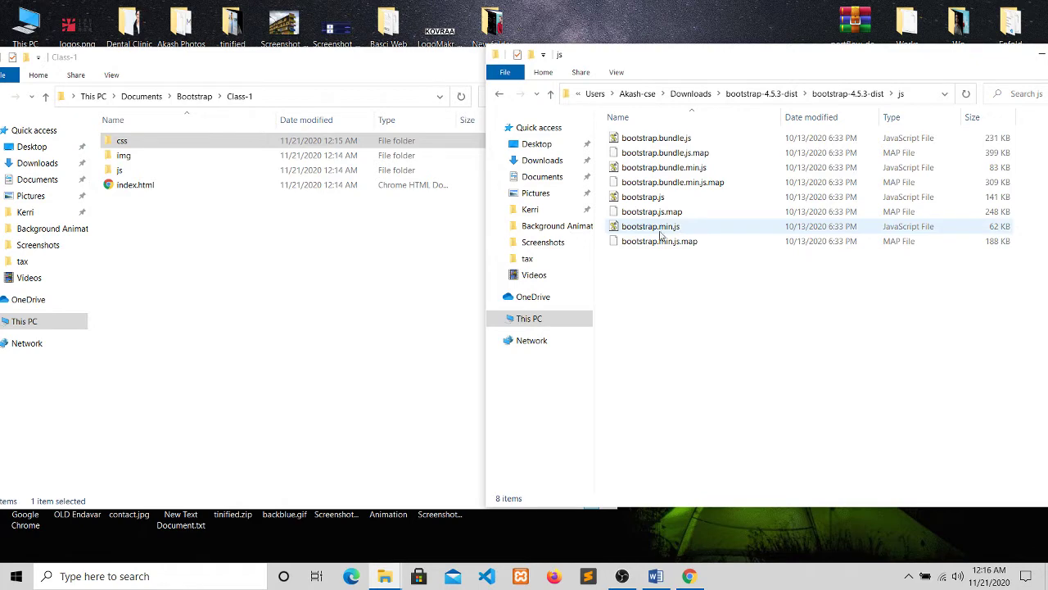
- Copy bootstrap.min.js from the extracted package's js folder into Class-1's js folder and return to Class-1
right_click(692, 231)
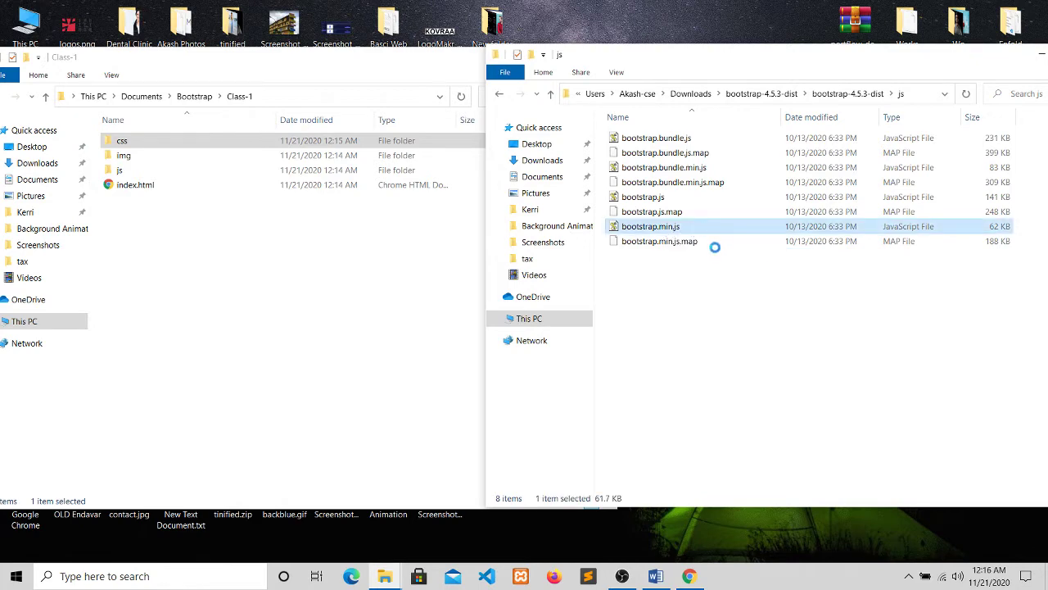
click(724, 466)
double_click(119, 170)
right_click(227, 226)
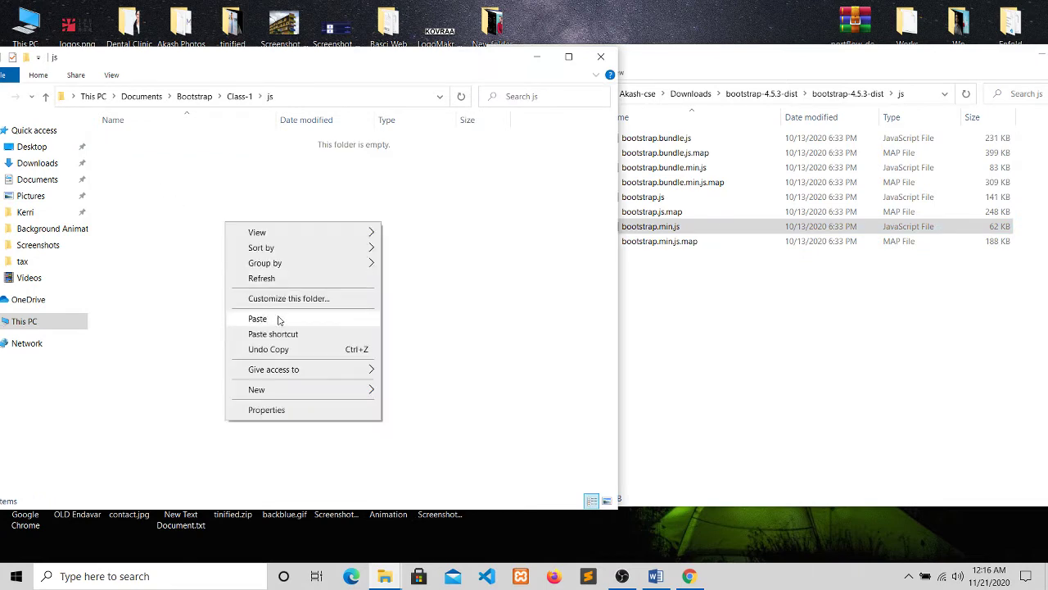
click(279, 316)
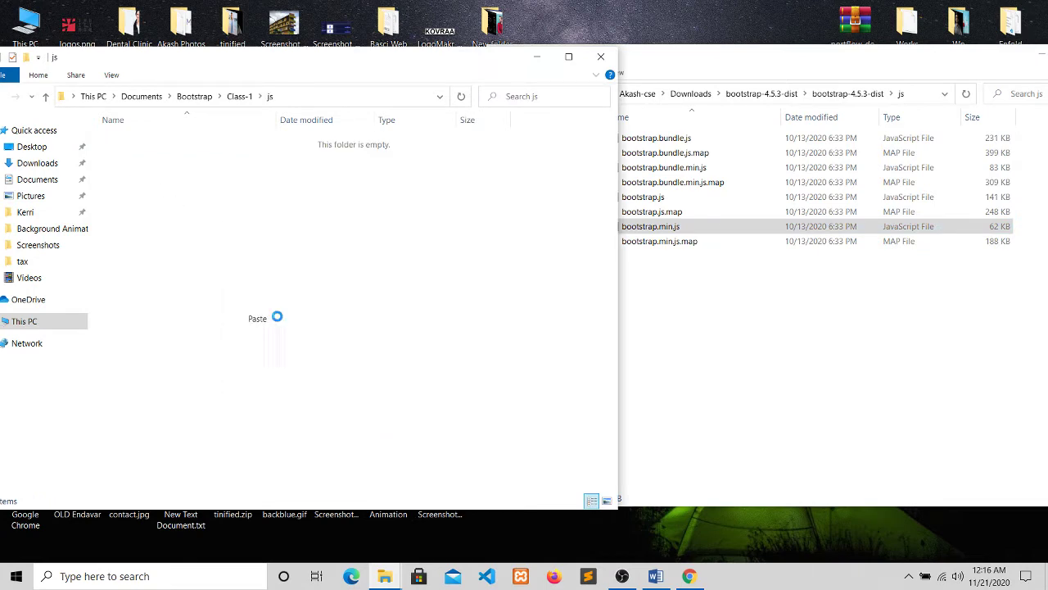
click(45, 96)
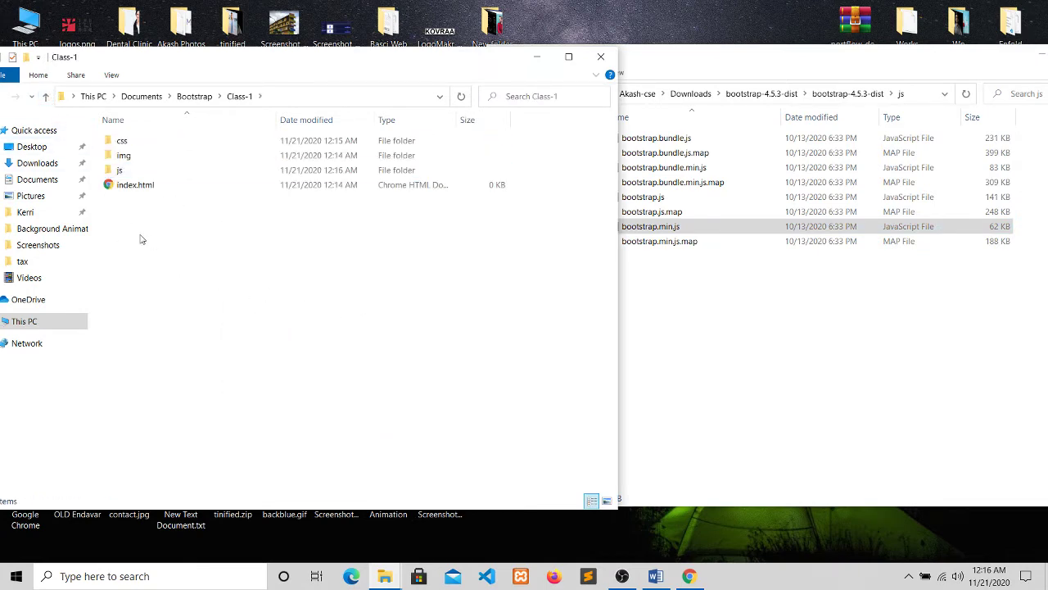
- Switch to Chrome and examine the jsDelivr CDN snippets on the Bootstrap download page, highlighting bootstrap.min.css and bootstrap.bundle.min.js
click(688, 576)
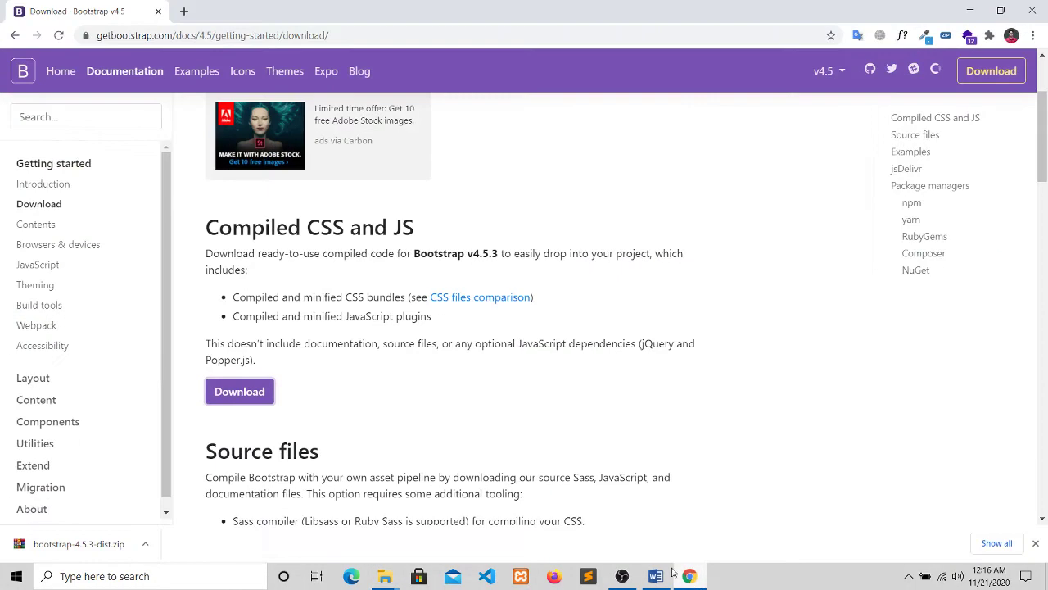
scroll(496, 394, down, 3)
scroll(496, 394, down, 5)
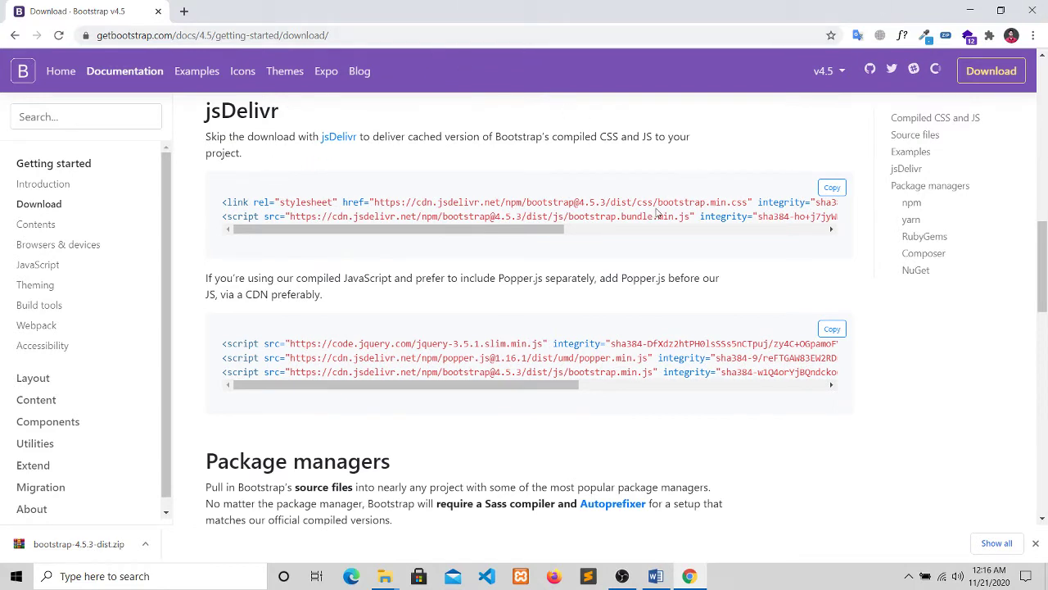
drag(659, 201, 752, 203)
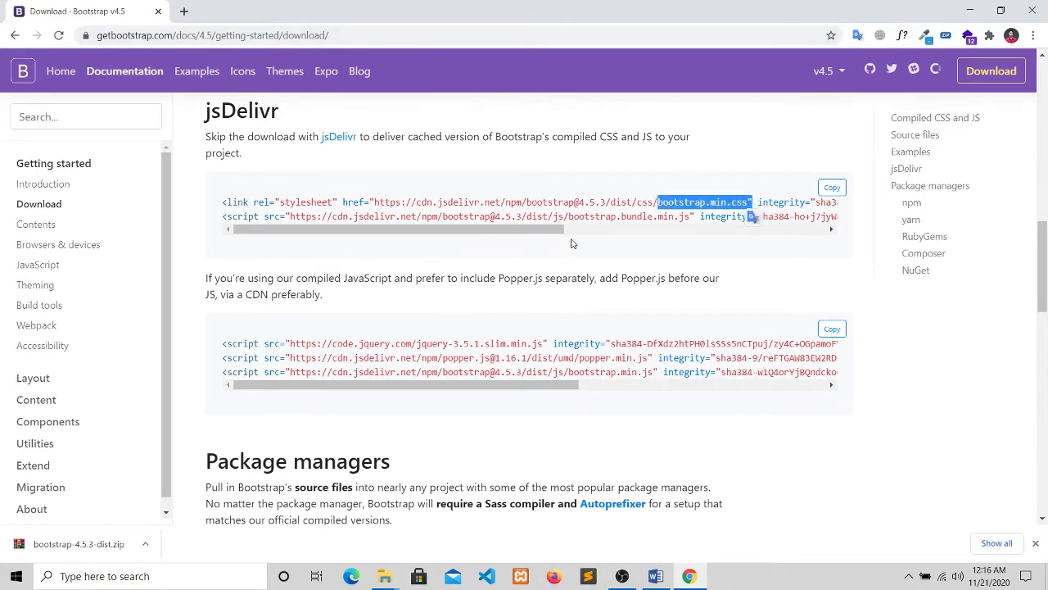
scroll(557, 230, right, 2)
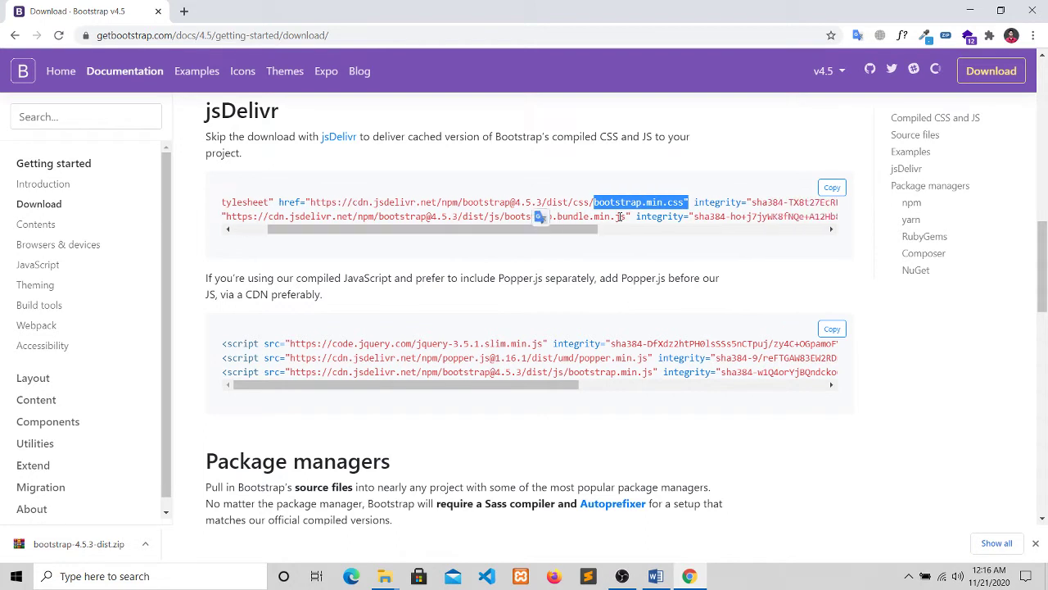
drag(627, 217, 506, 216)
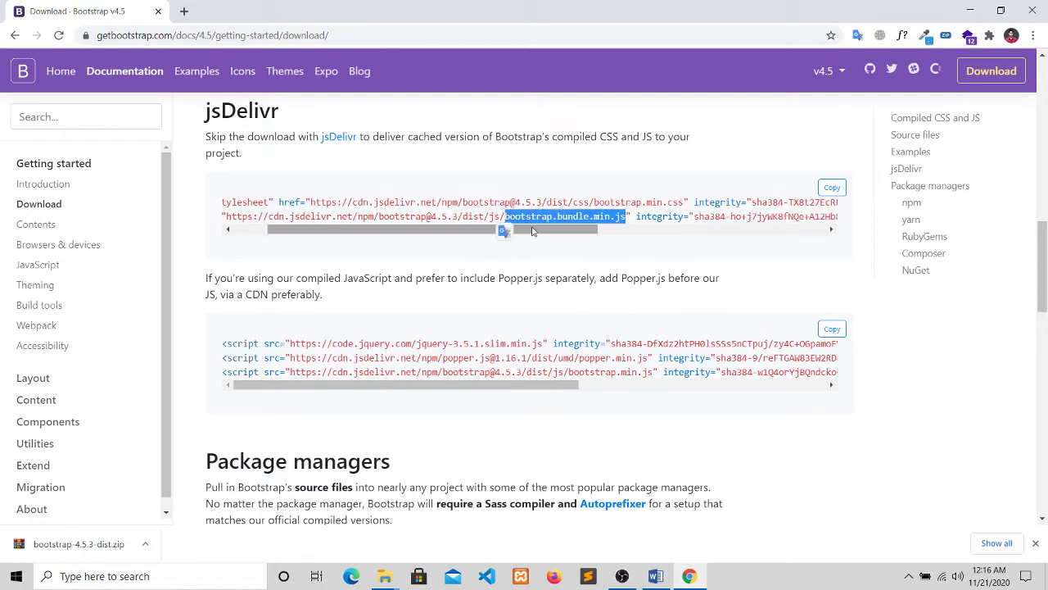
scroll(328, 272, down, 2)
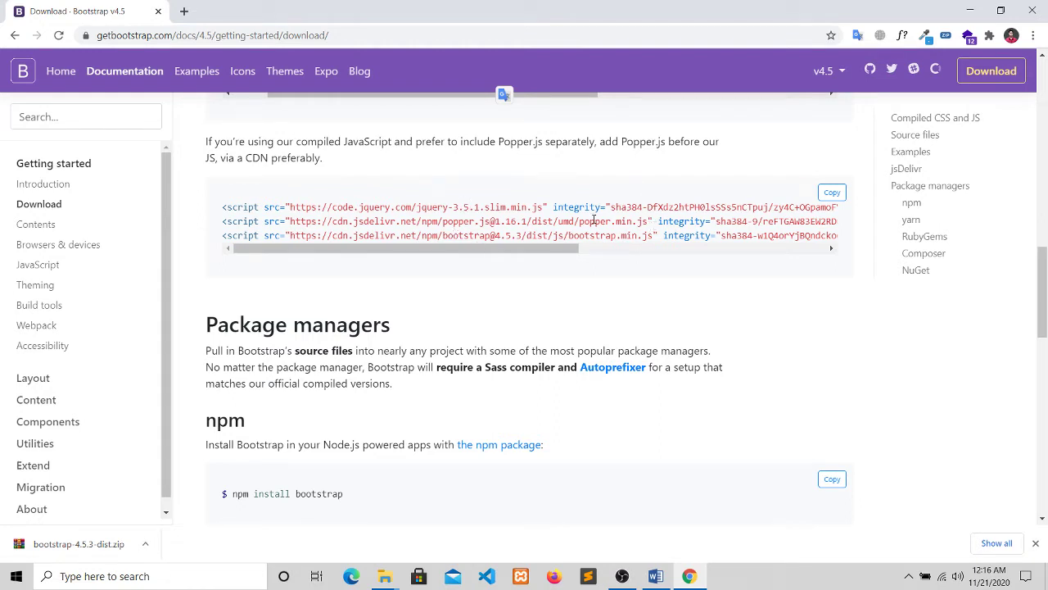
- Bring the Class-1 folder window forward to review its contents, and return to the Bootstrap download page in Chrome
mouse_move(389, 577)
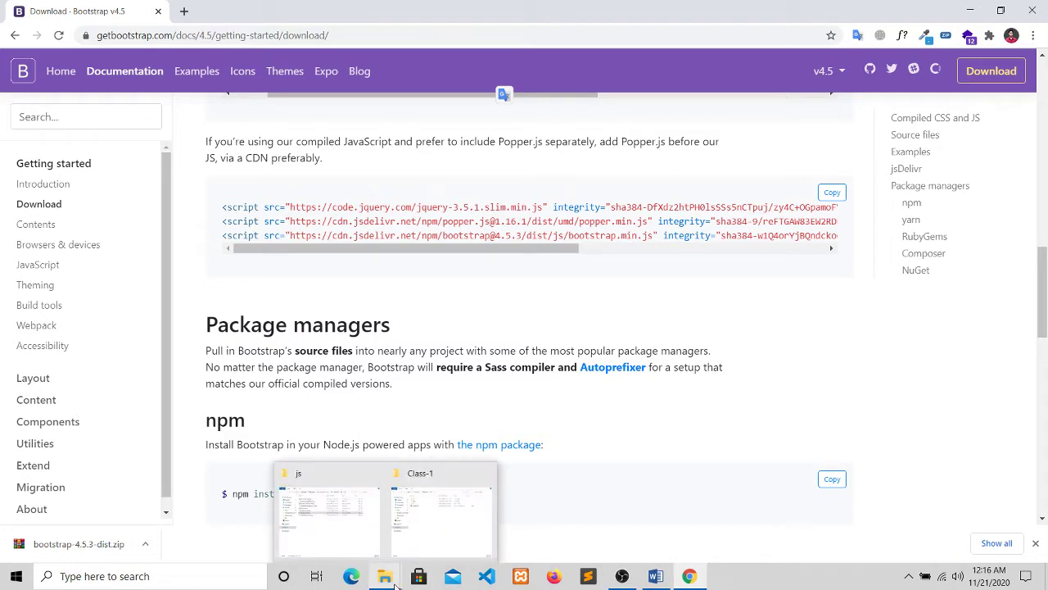
click(444, 551)
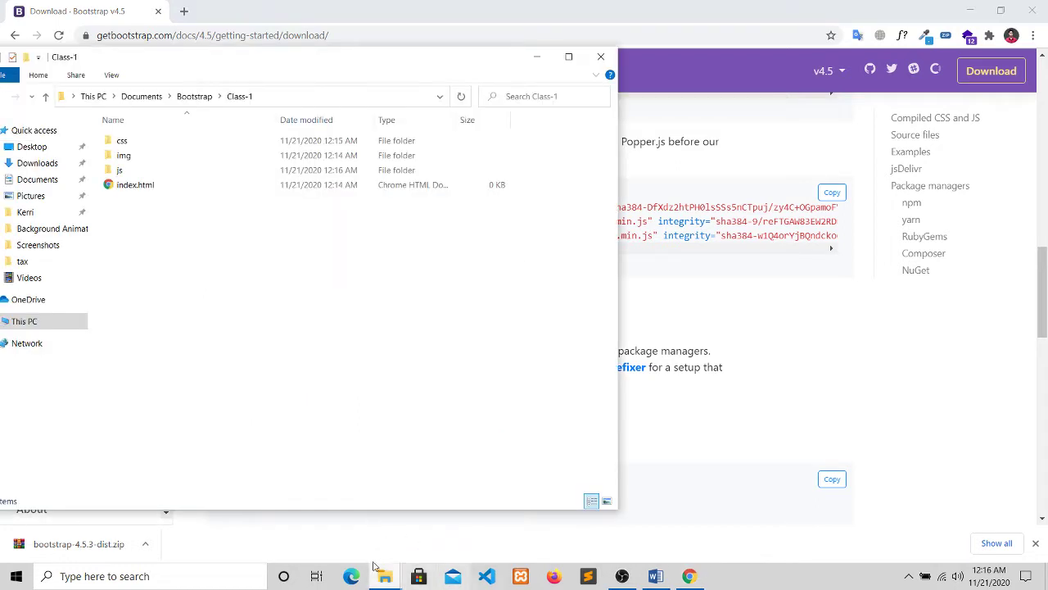
mouse_move(380, 577)
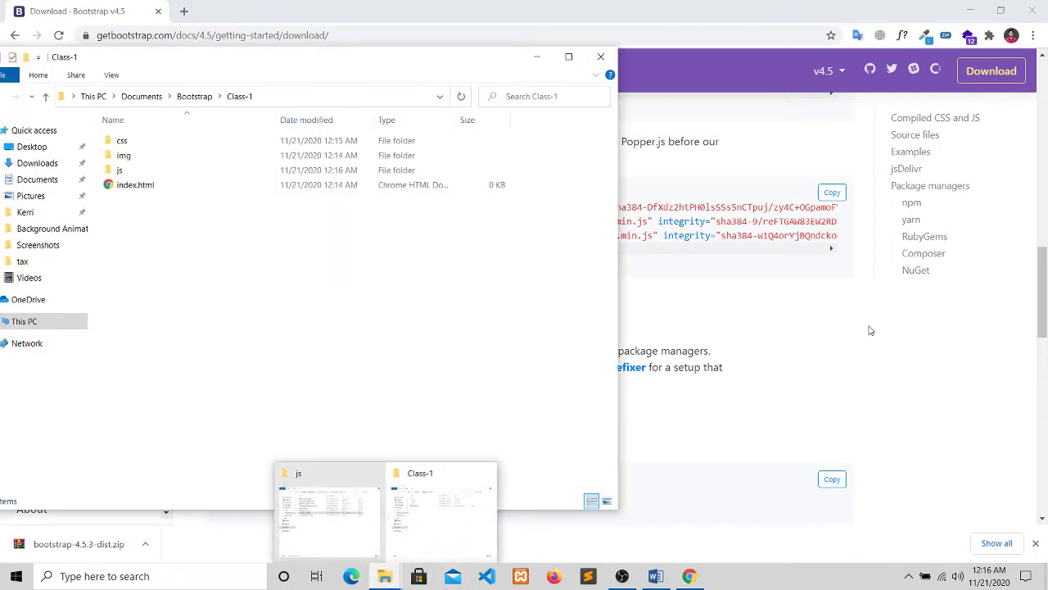
click(690, 577)
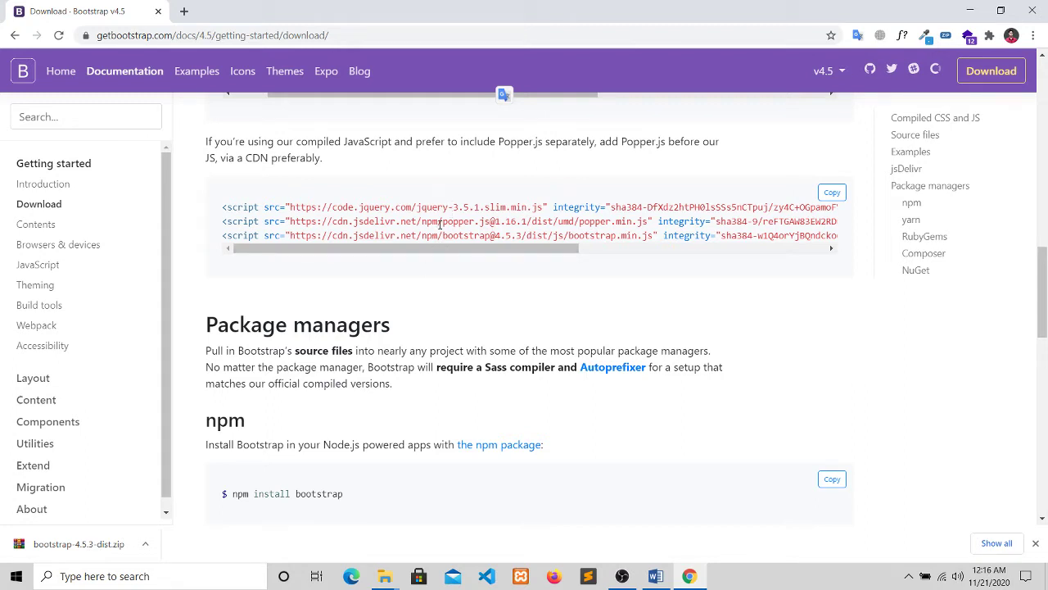
- Search the web for "jquery cdn" in a new tab and open the jQuery CDN result at code.jquery.com
click(185, 12)
text(jq)
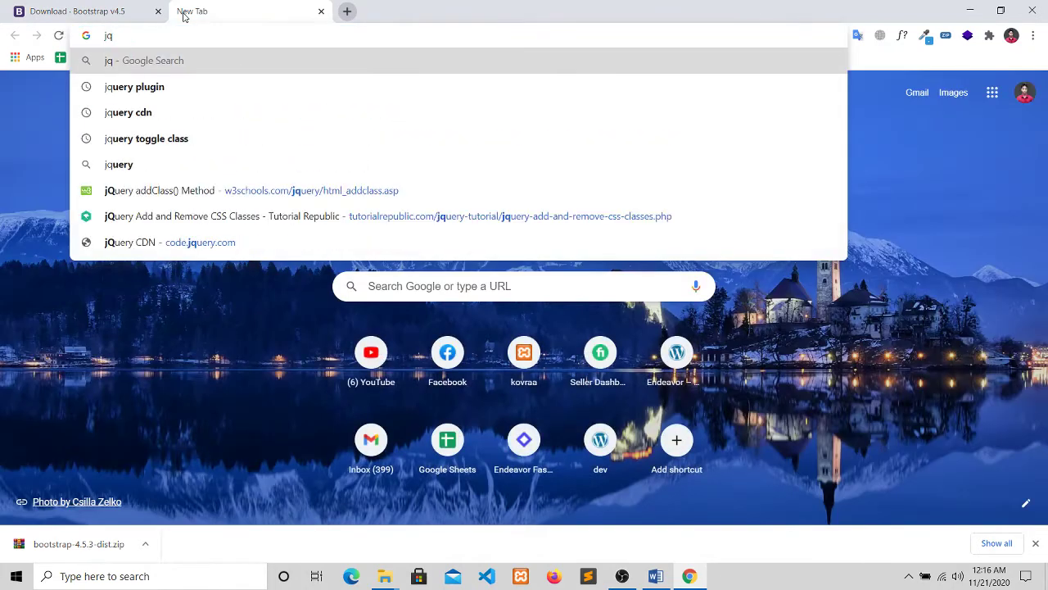
text(uery )
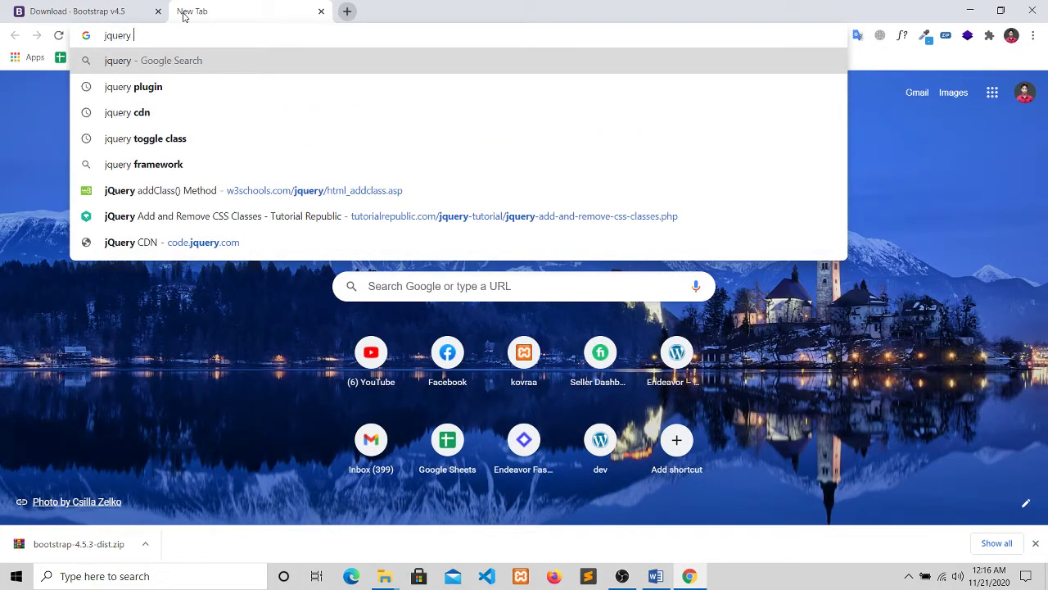
text(cdn)
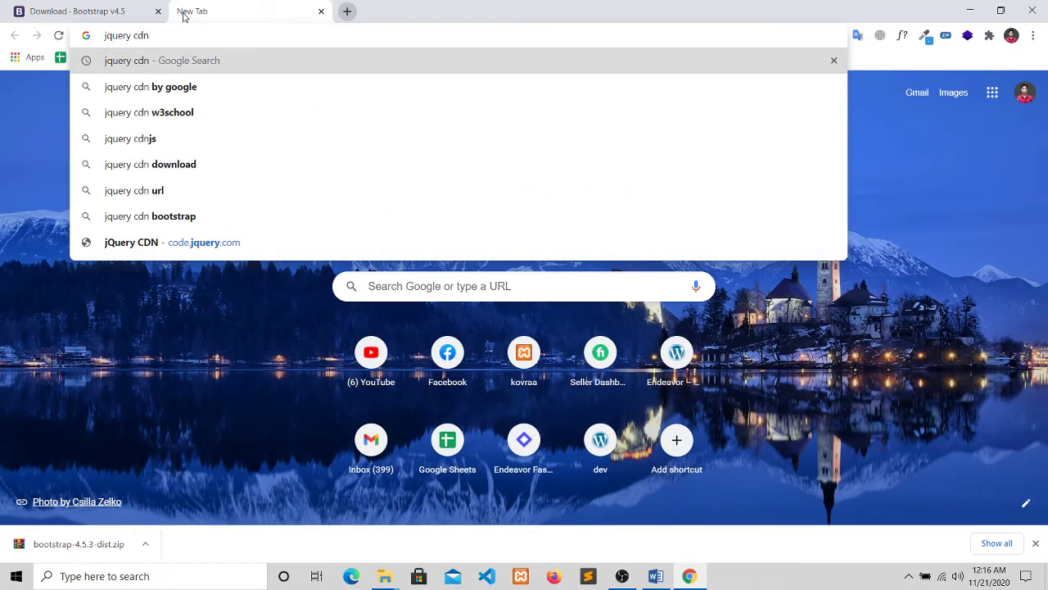
key(Return)
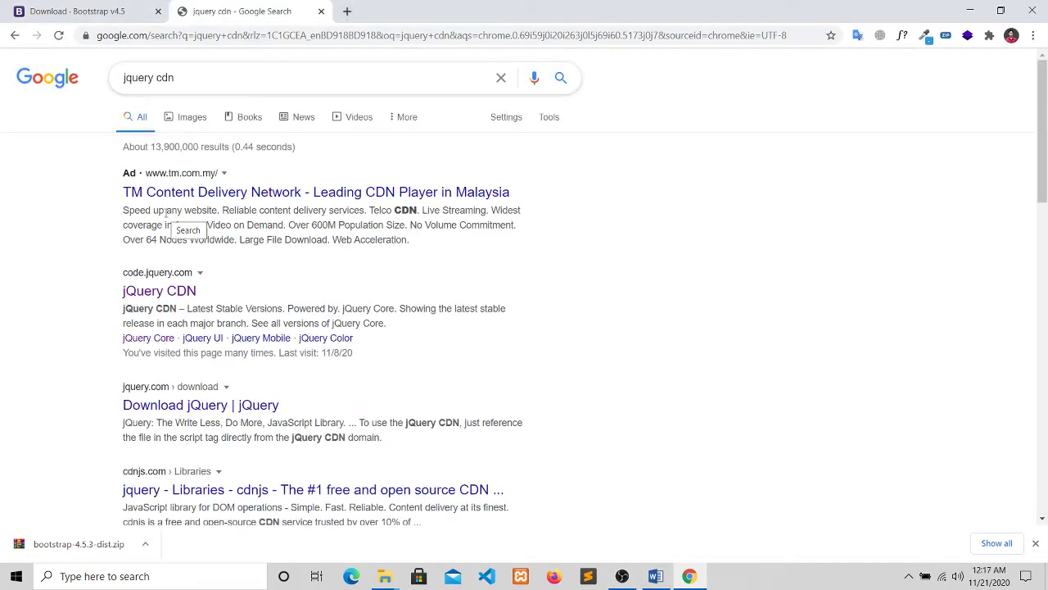
click(164, 291)
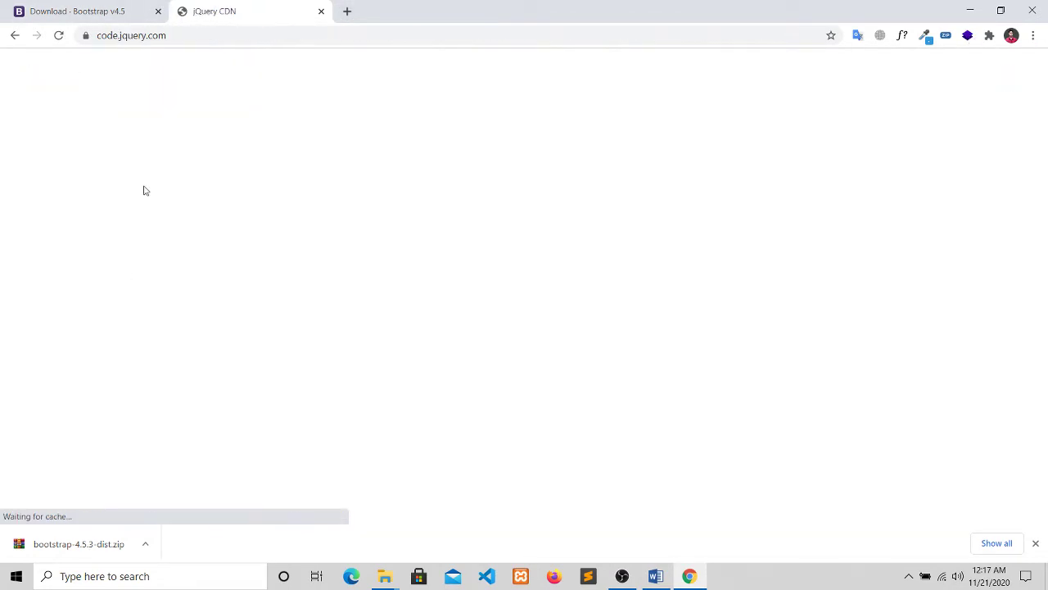
- Revisit the Bootstrap download tab briefly, return to the jQuery CDN tab and dismiss the downloads bar
click(114, 10)
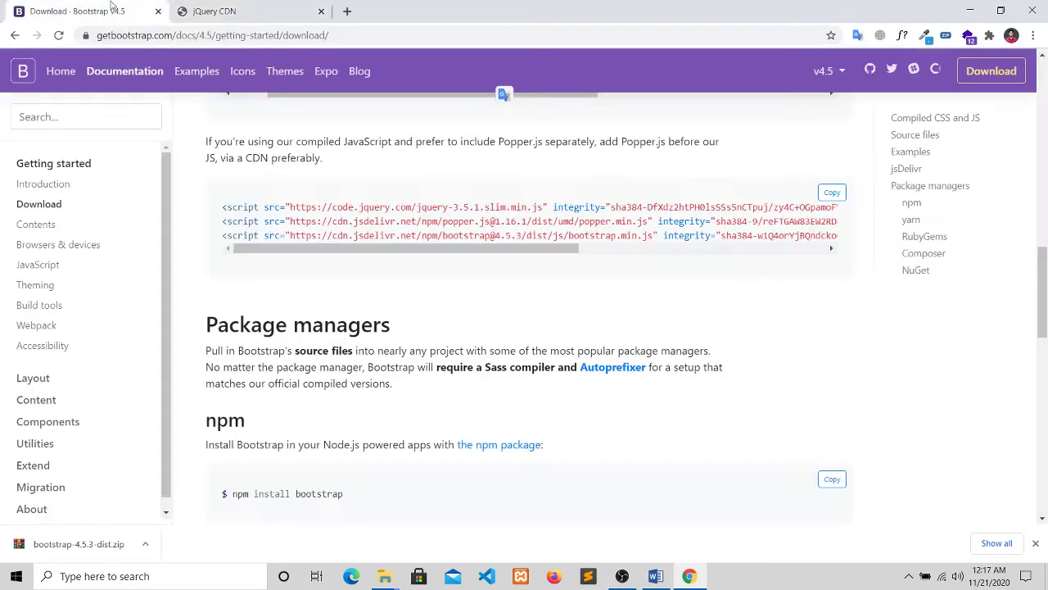
click(199, 16)
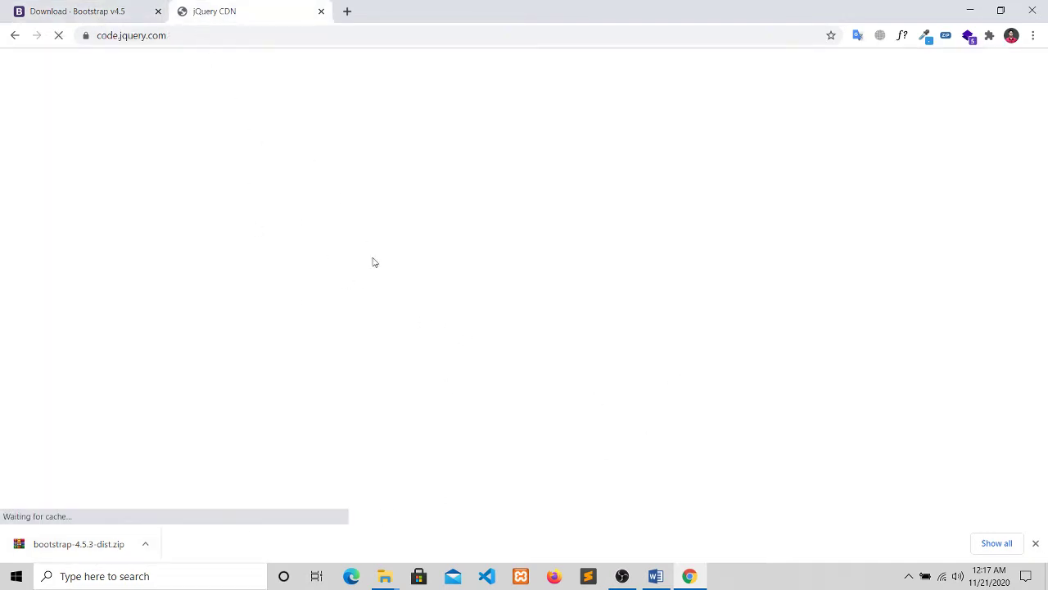
click(1035, 543)
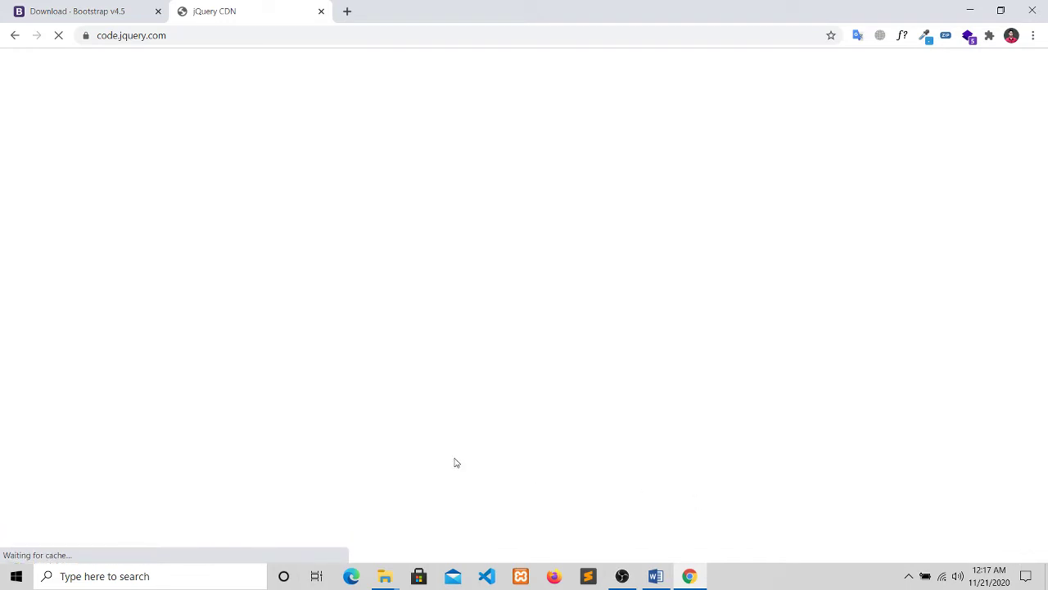
- Search the web again for "jquery cdn" in a new tab, open the code.jquery.com result and close the older jQuery CDN tab
click(347, 11)
text(jq)
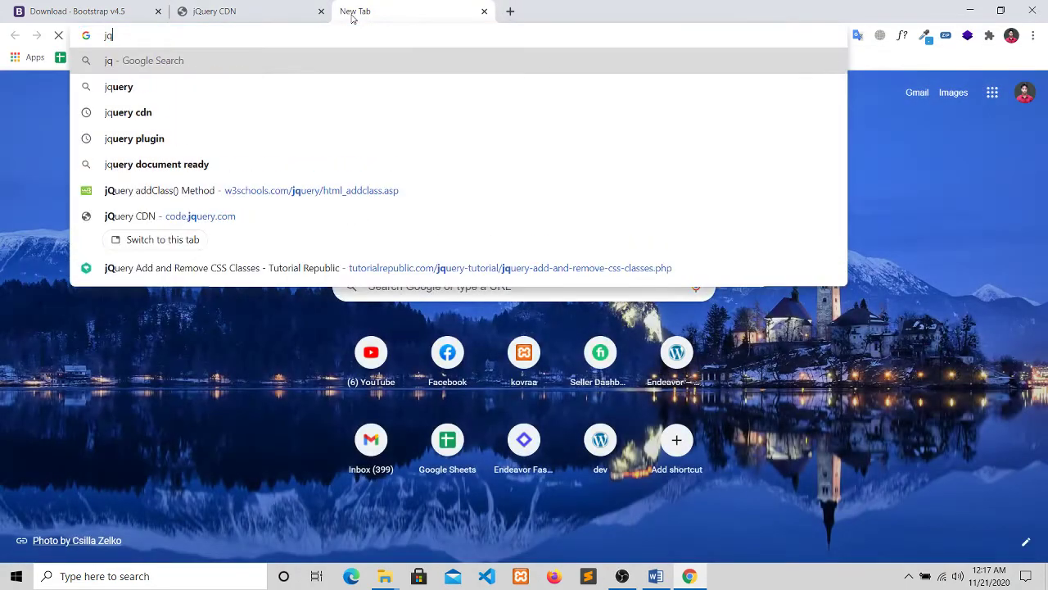
text(uer)
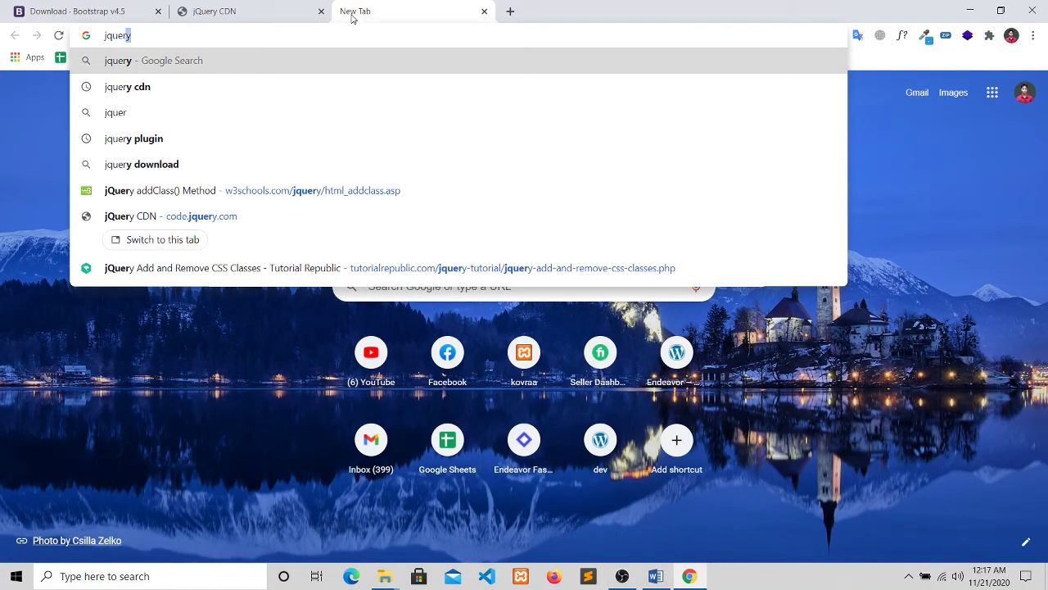
text(y cdn)
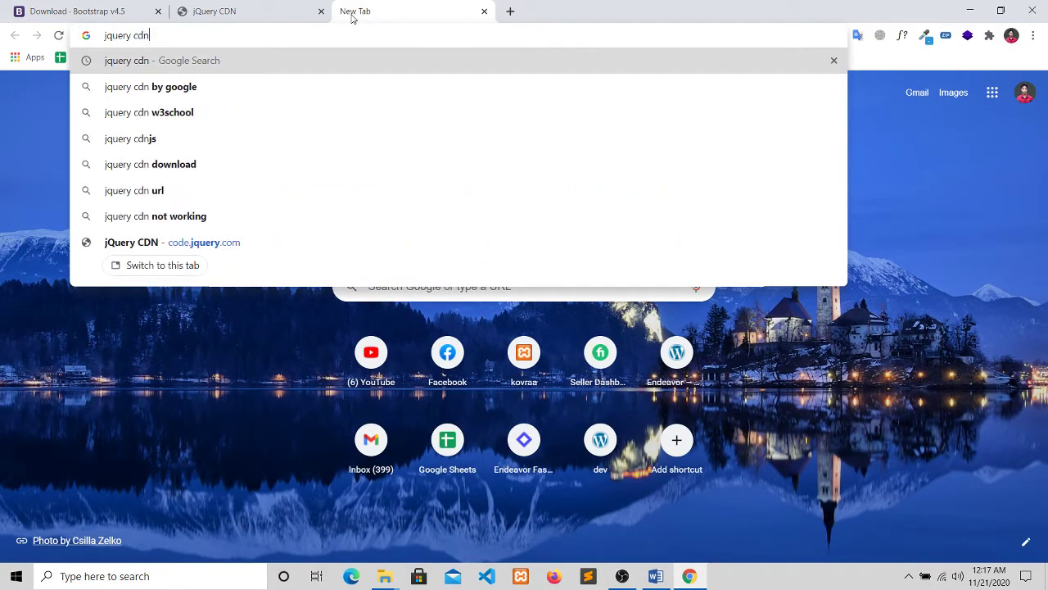
key(Return)
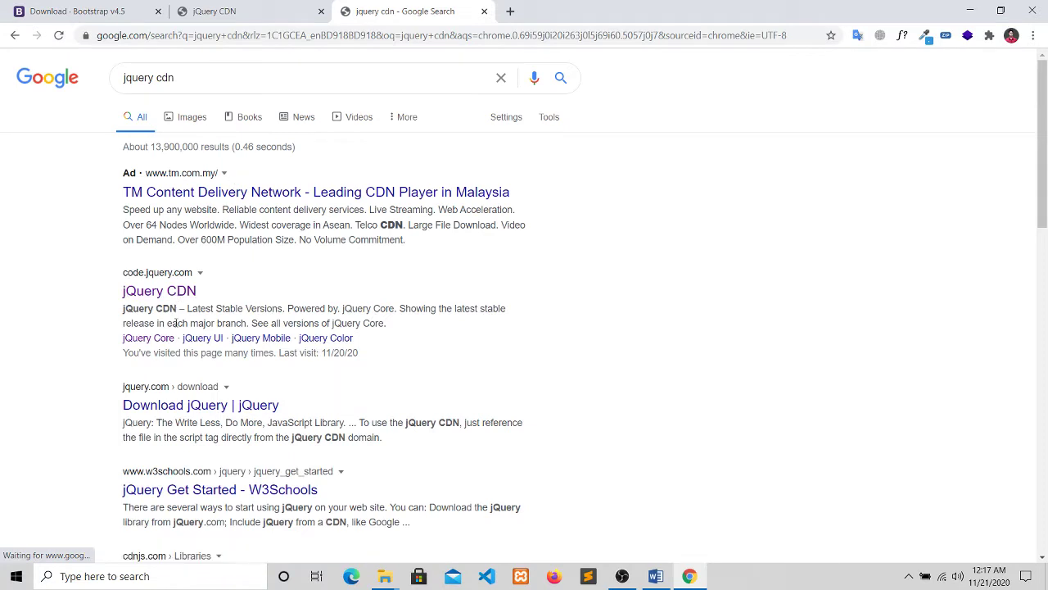
click(161, 294)
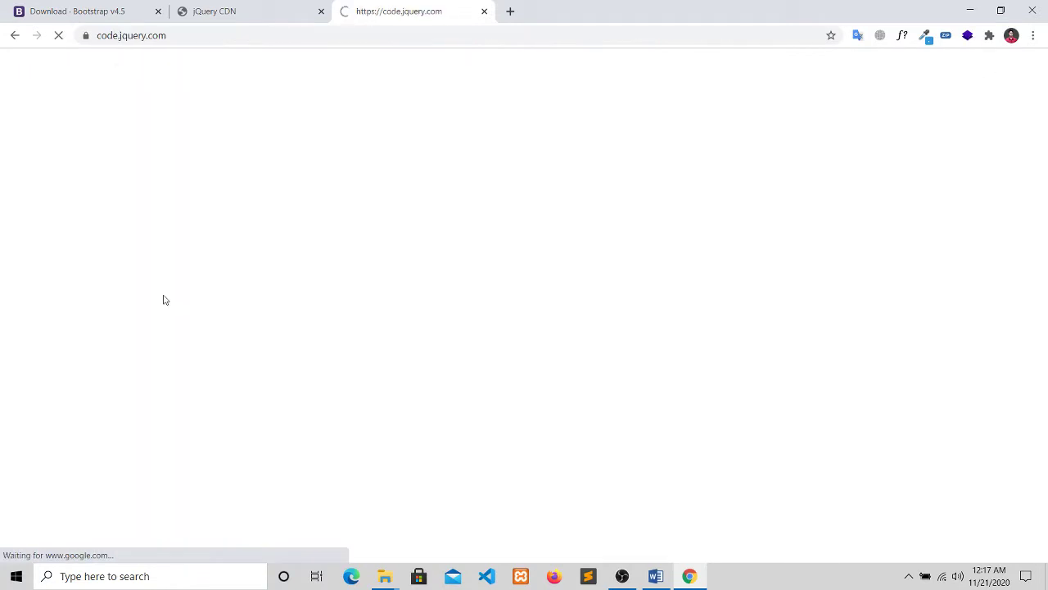
click(299, 16)
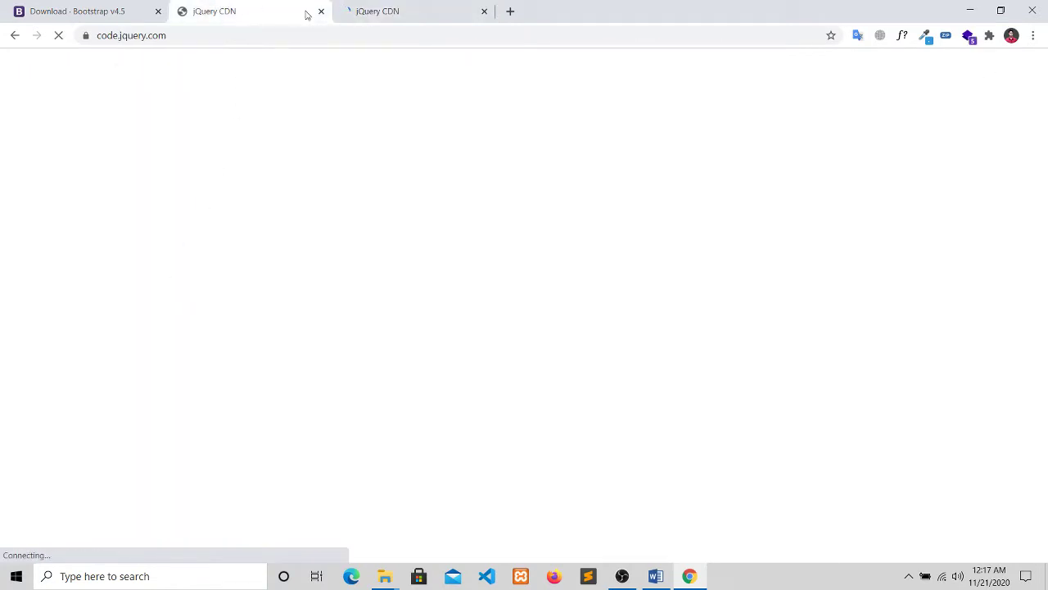
click(321, 11)
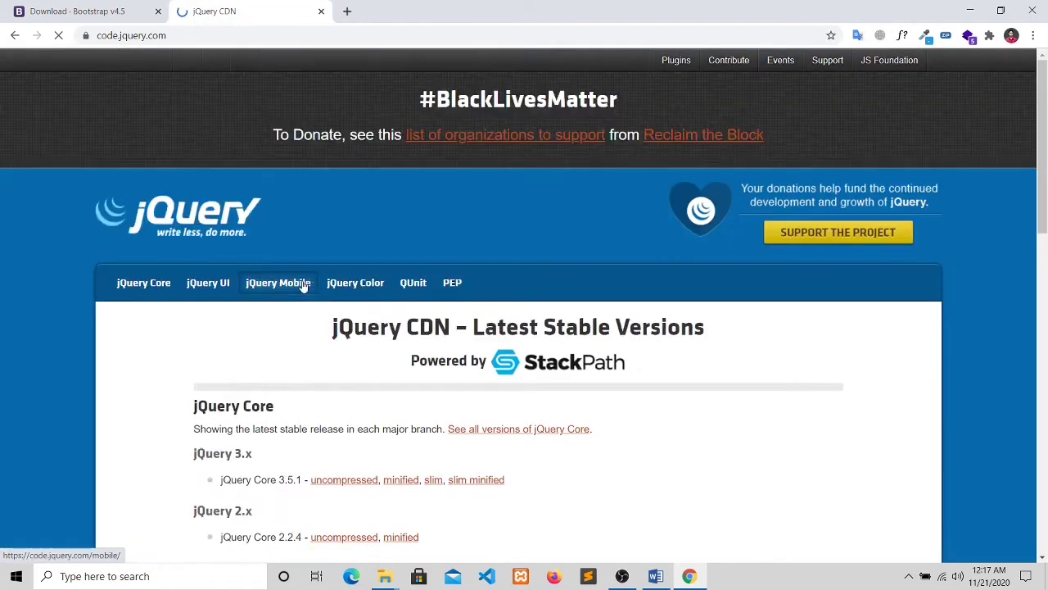
- Open the minified jQuery Core 3.5.1 file in a separate tab, view its code and return to the jQuery CDN page
scroll(638, 358, down, 3)
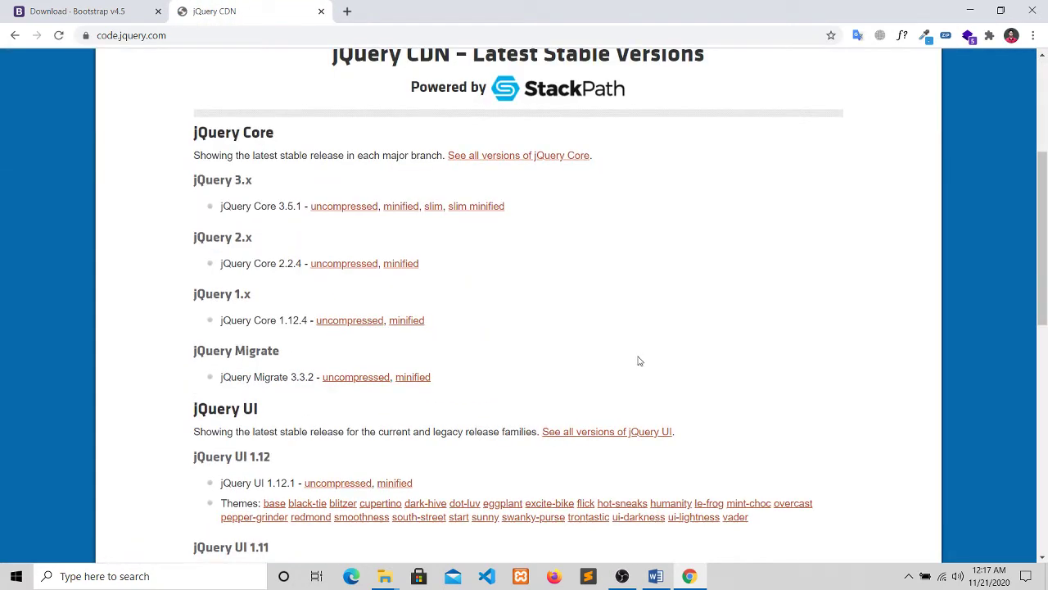
scroll(622, 352, down, 8)
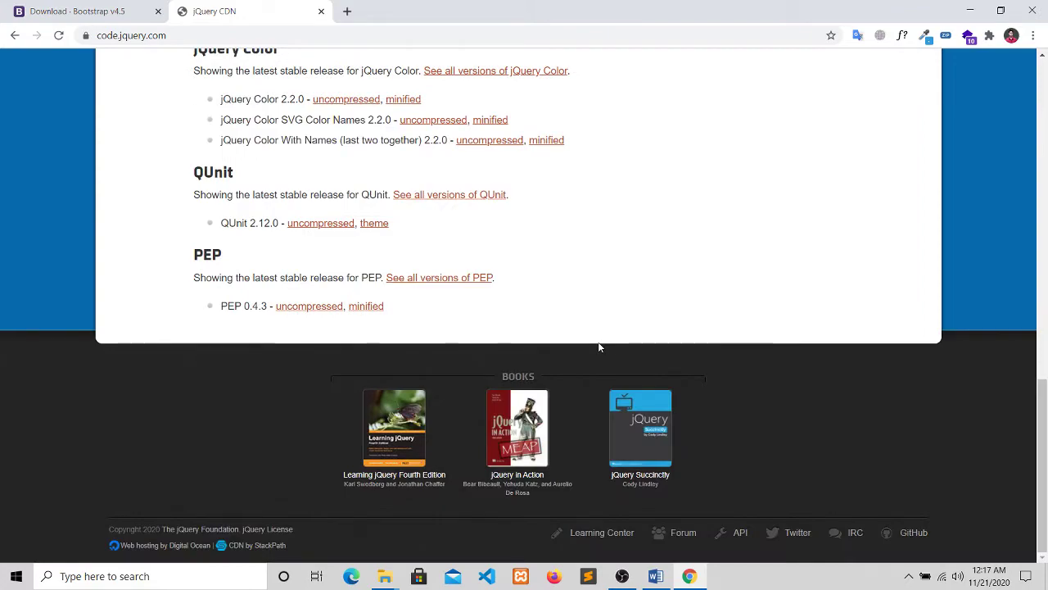
drag(1043, 454, 1043, 178)
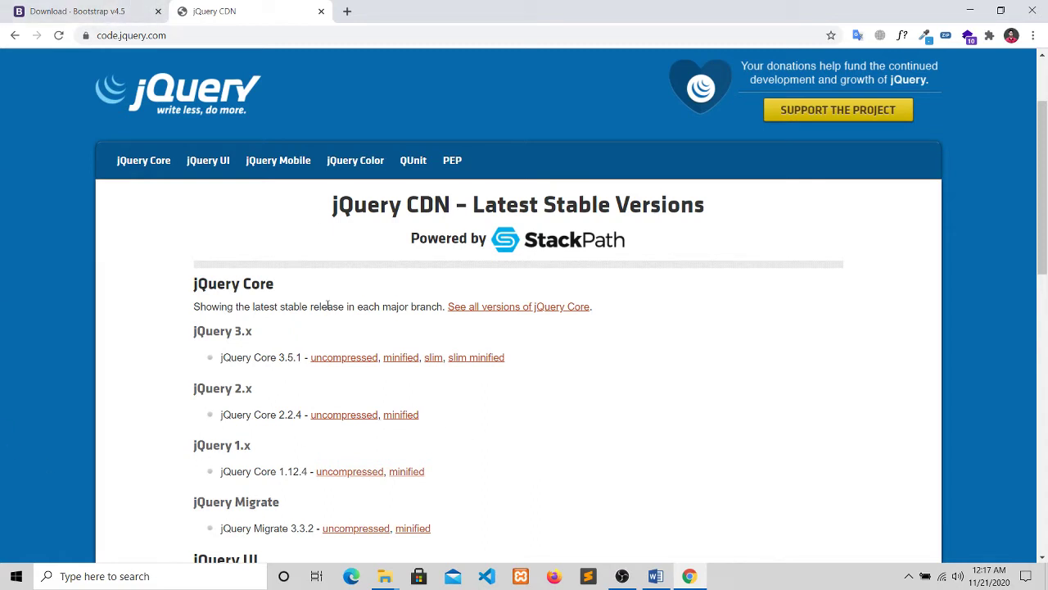
middle_click(396, 360)
click(360, 11)
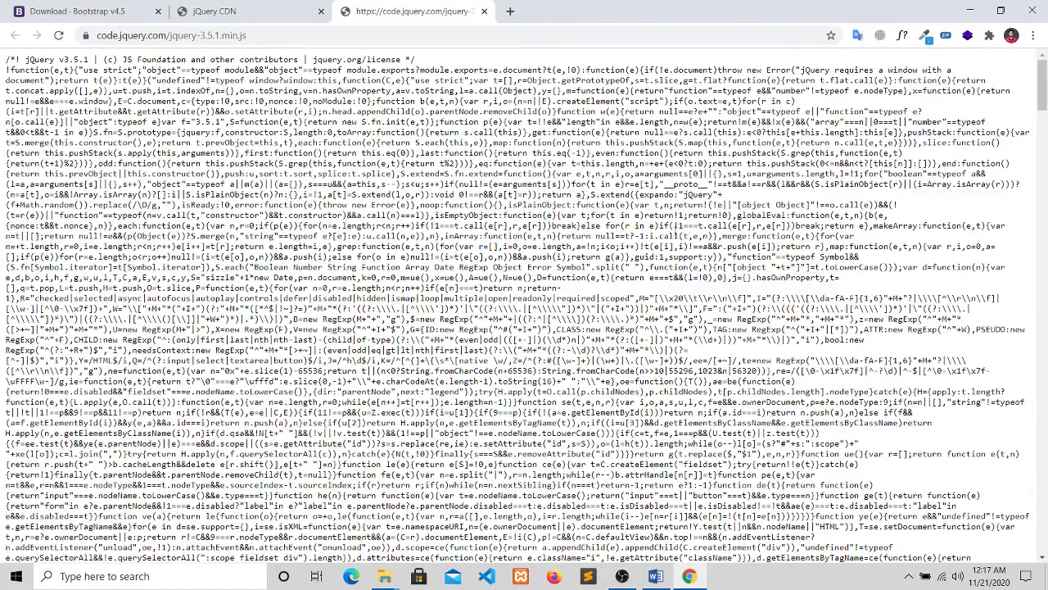
click(288, 7)
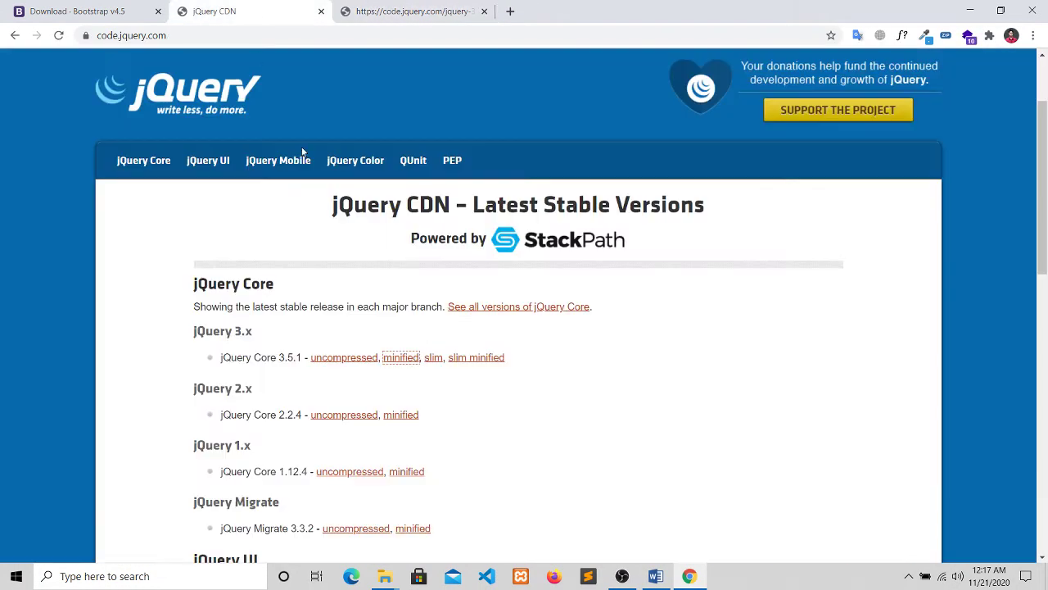